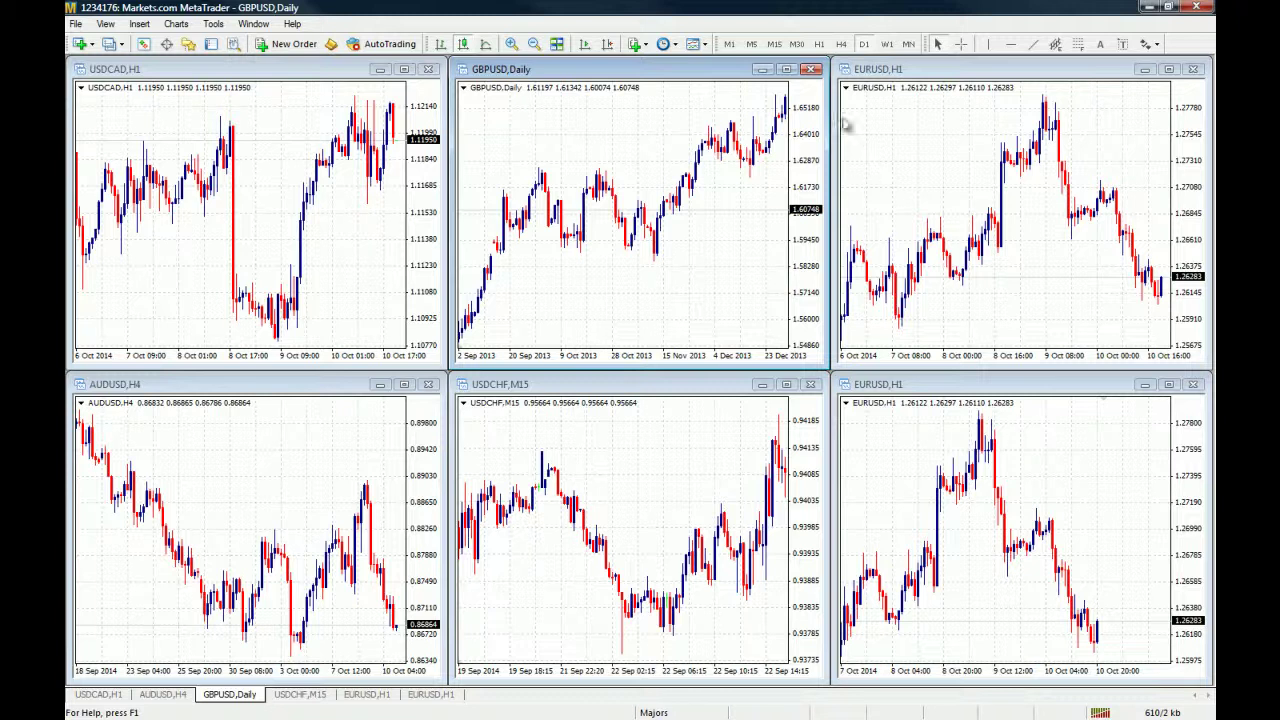
# Maximize the GBPUSD Daily chart and measure the fall from the early July 2014 high to the 10 September 2014 low with the crosshair
pyautogui.click(786, 69)
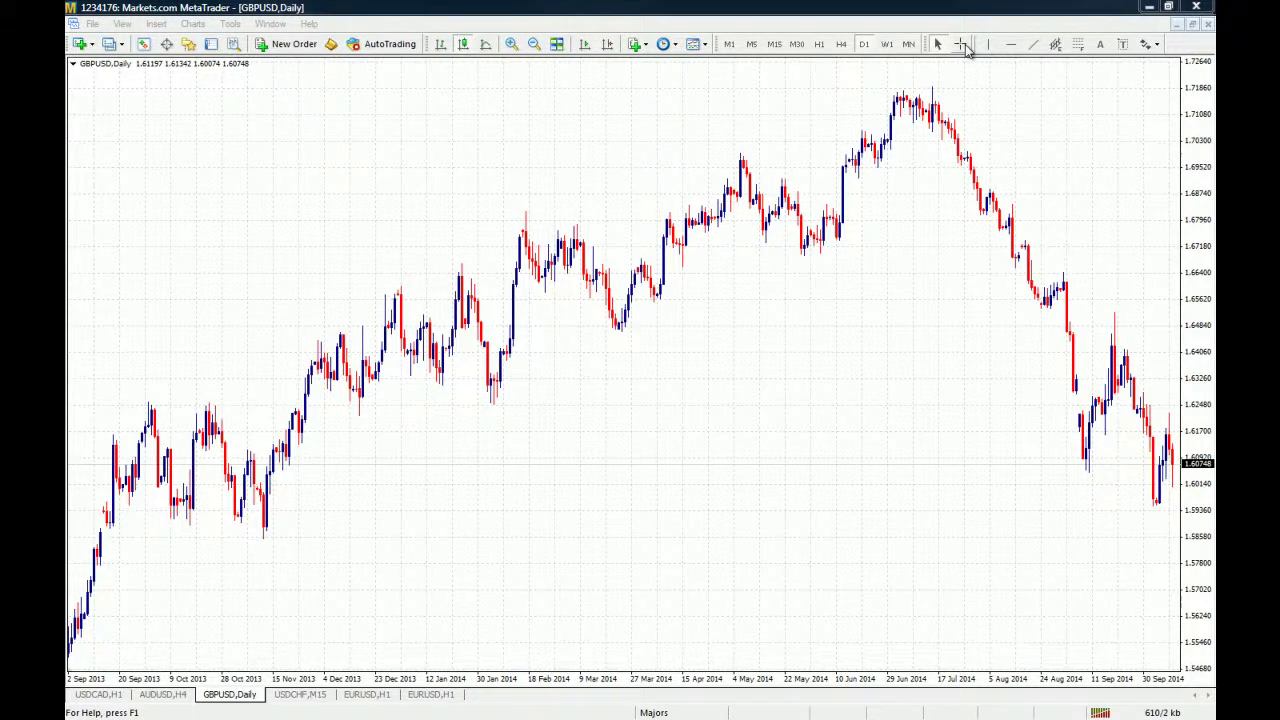
pyautogui.click(961, 45)
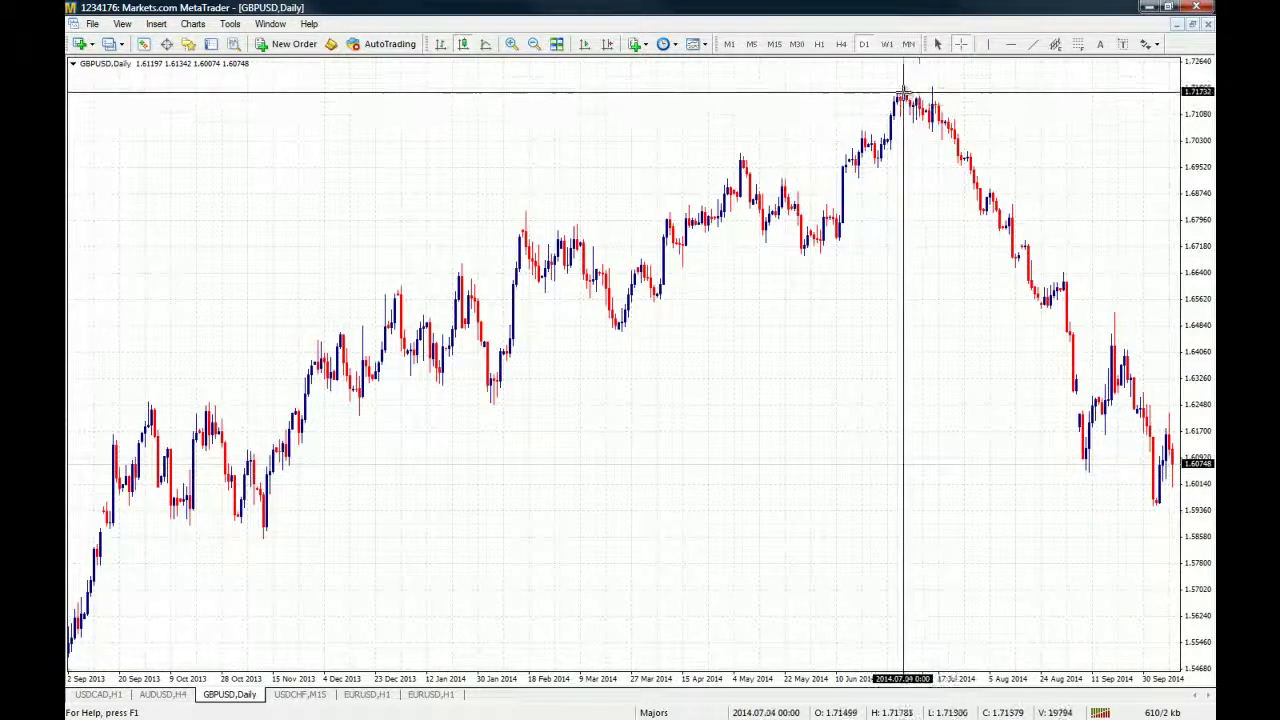
pyautogui.moveTo(904, 92); pyautogui.dragTo(1090, 476)
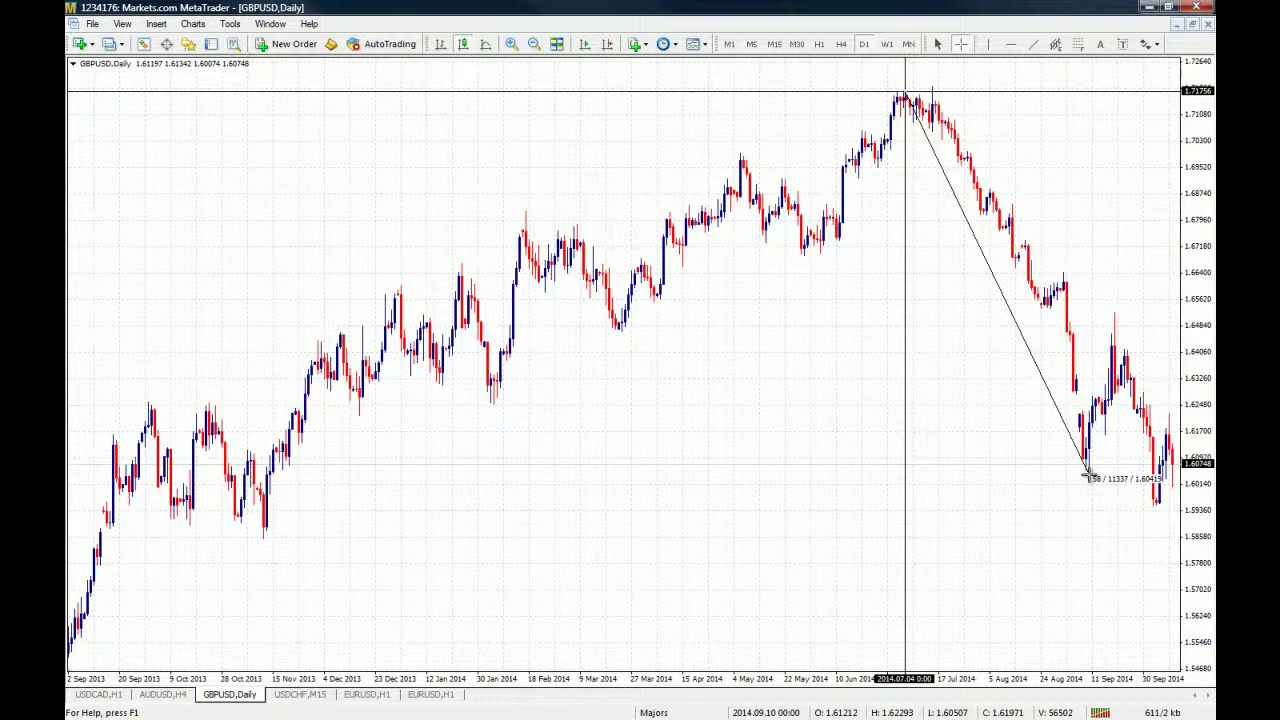
pyautogui.moveTo(1088, 476); pyautogui.dragTo(1088, 478)
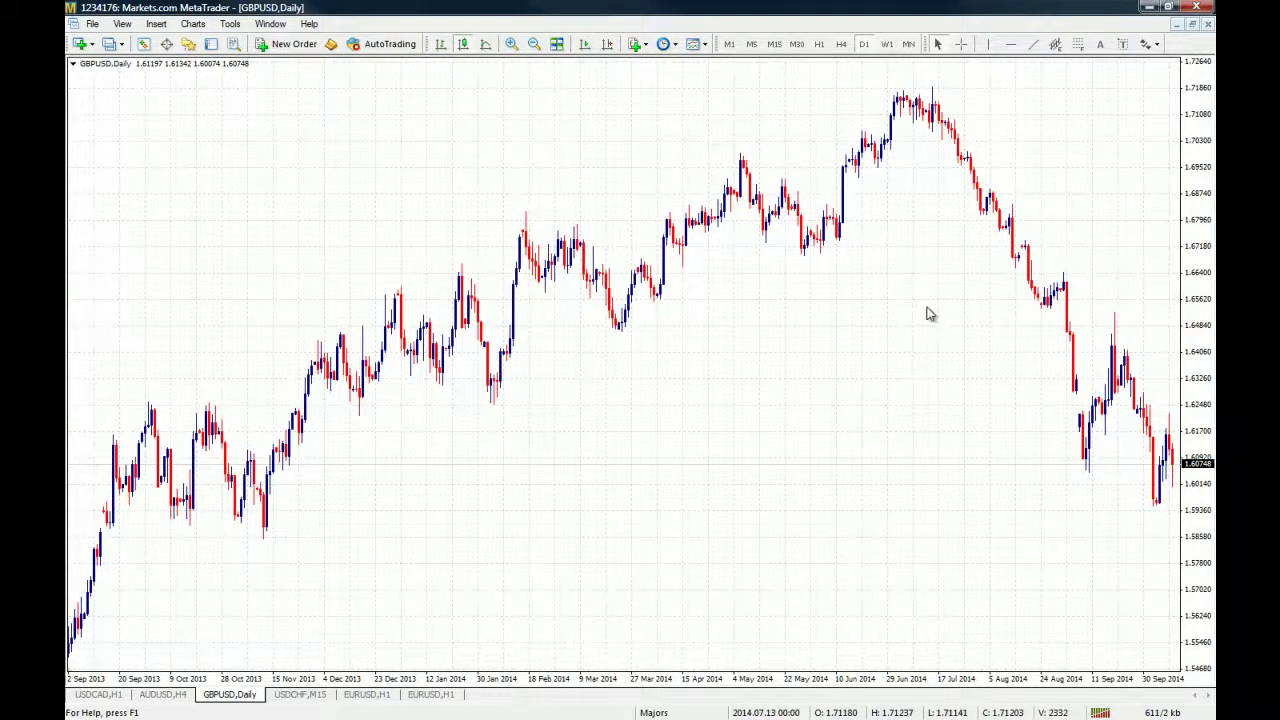
# Measure the GBPUSD rise from the early February 2014 low to the mid-February 2014 high with the crosshair
pyautogui.middleClick(749, 343)
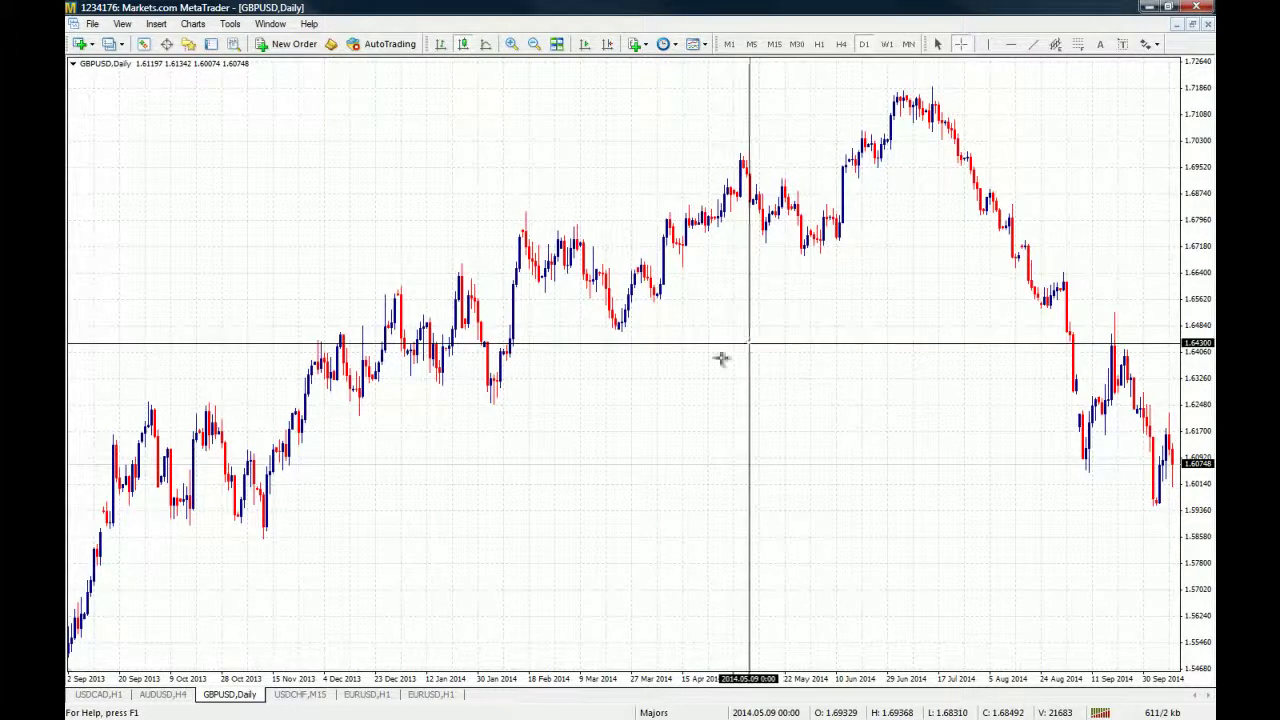
pyautogui.moveTo(500, 400); pyautogui.dragTo(522, 220)
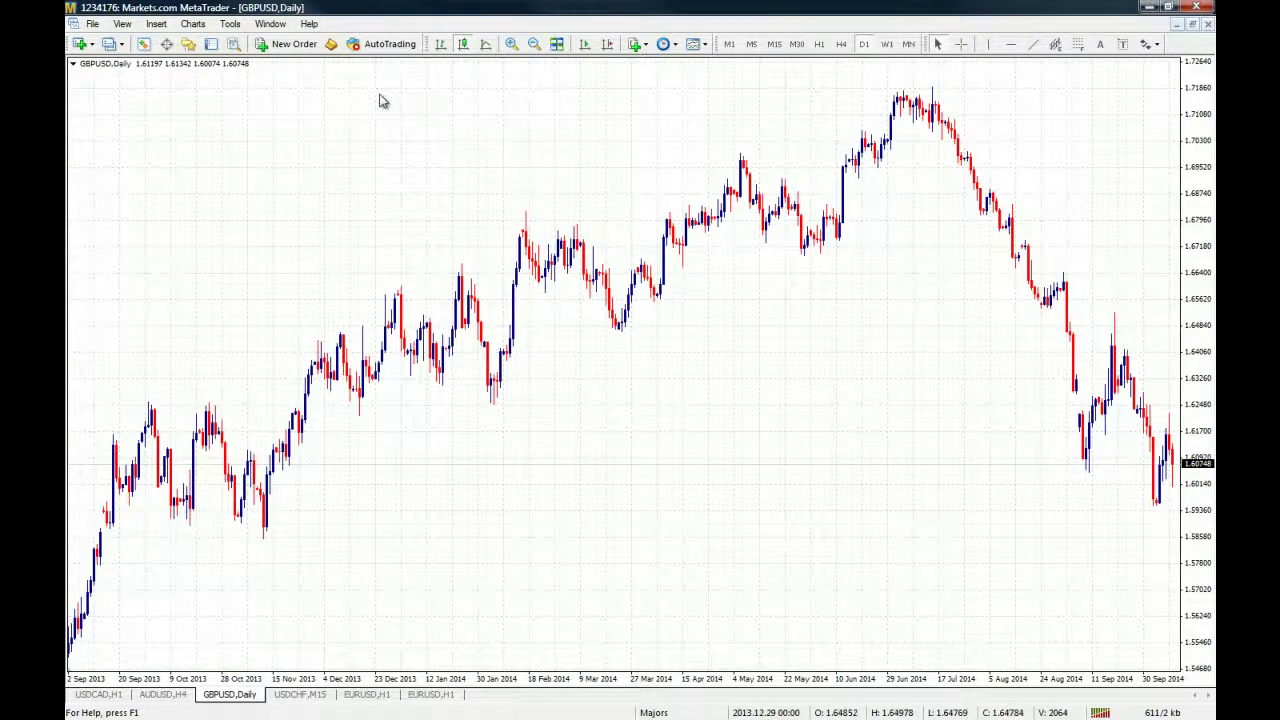
# Draw a Fibonacci retracement from the November 2013 low to the early July 2014 high and set its level lines to black
pyautogui.click(1078, 44)
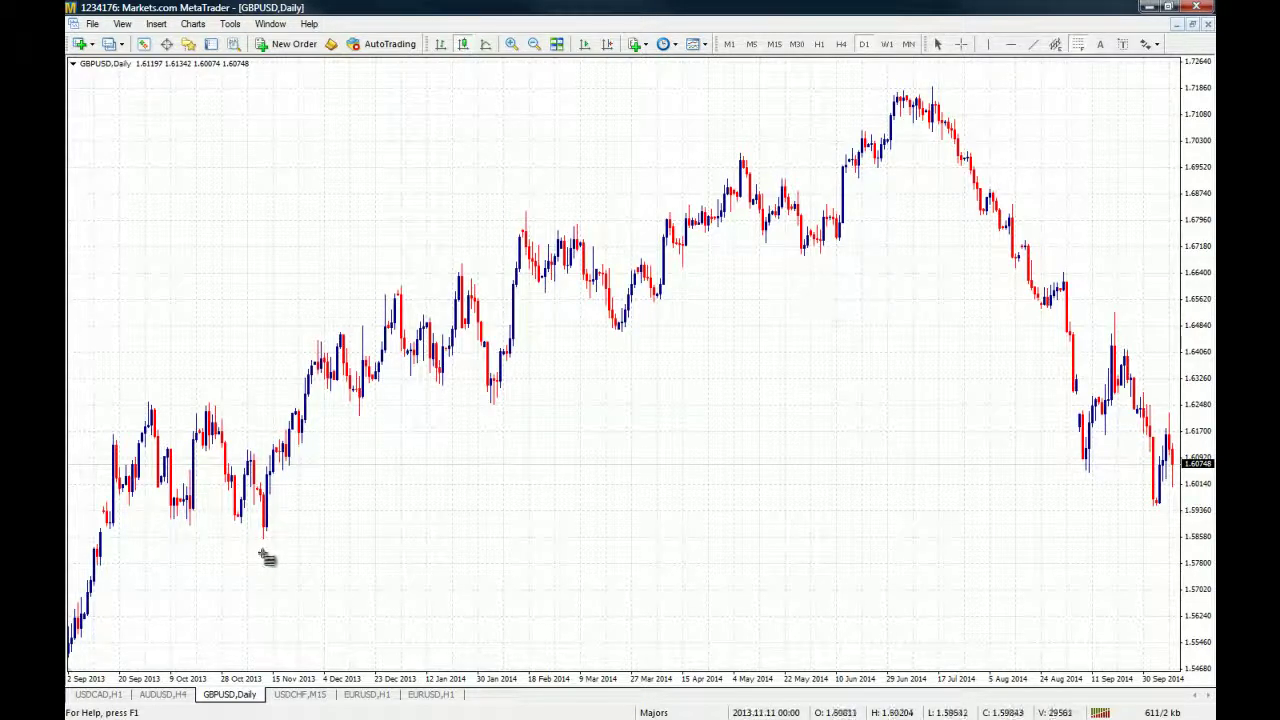
pyautogui.moveTo(265, 540); pyautogui.dragTo(900, 103)
pyautogui.rightClick(900, 103)
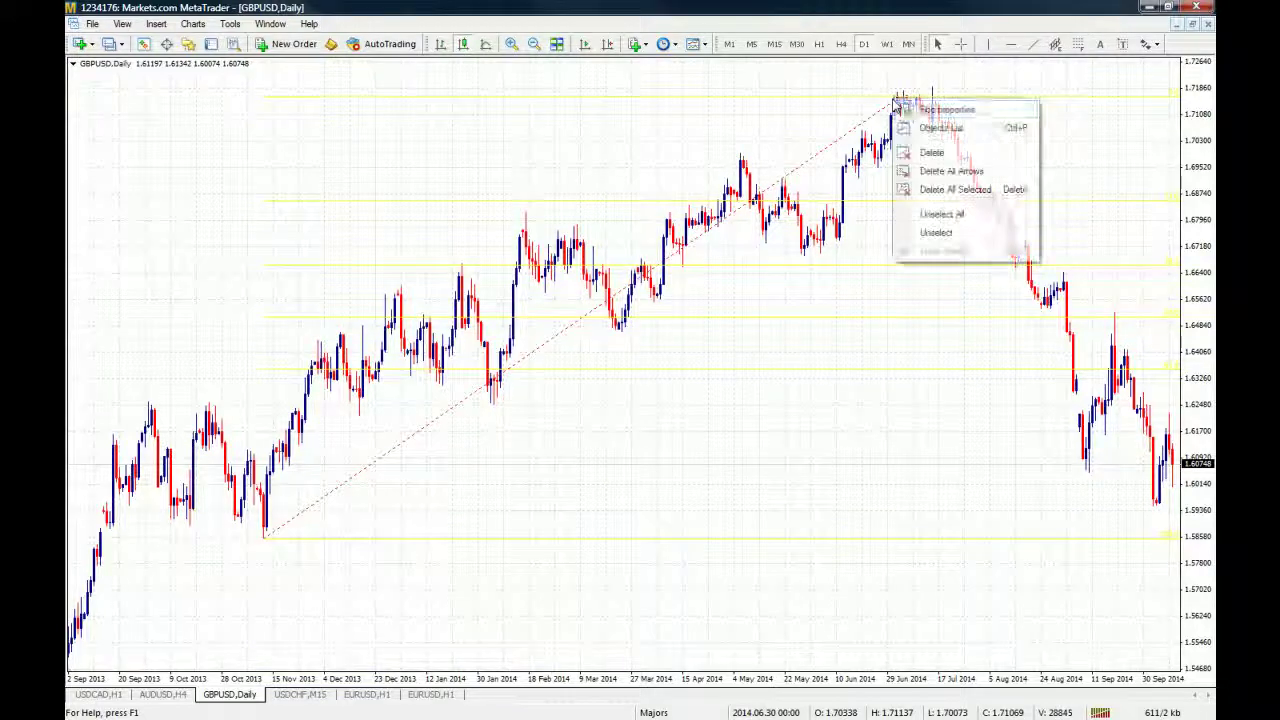
pyautogui.click(920, 106)
pyautogui.click(541, 302)
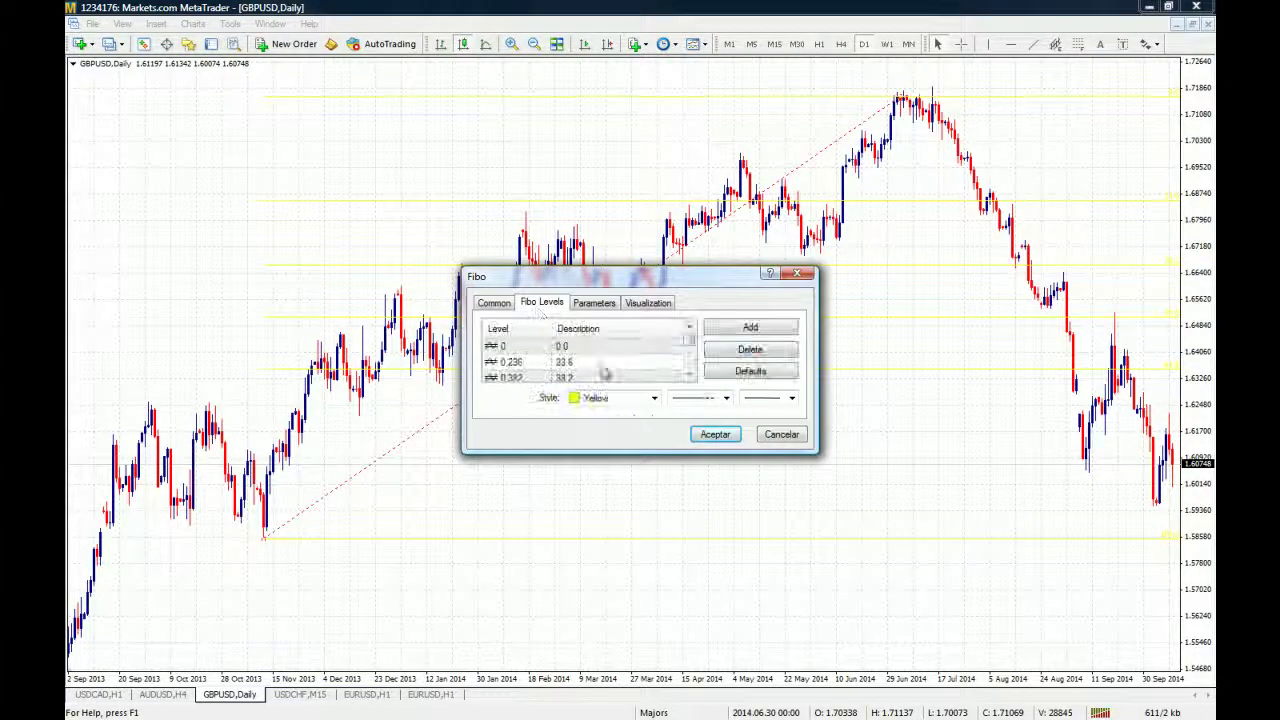
pyautogui.click(653, 398)
pyautogui.click(574, 438)
pyautogui.click(718, 434)
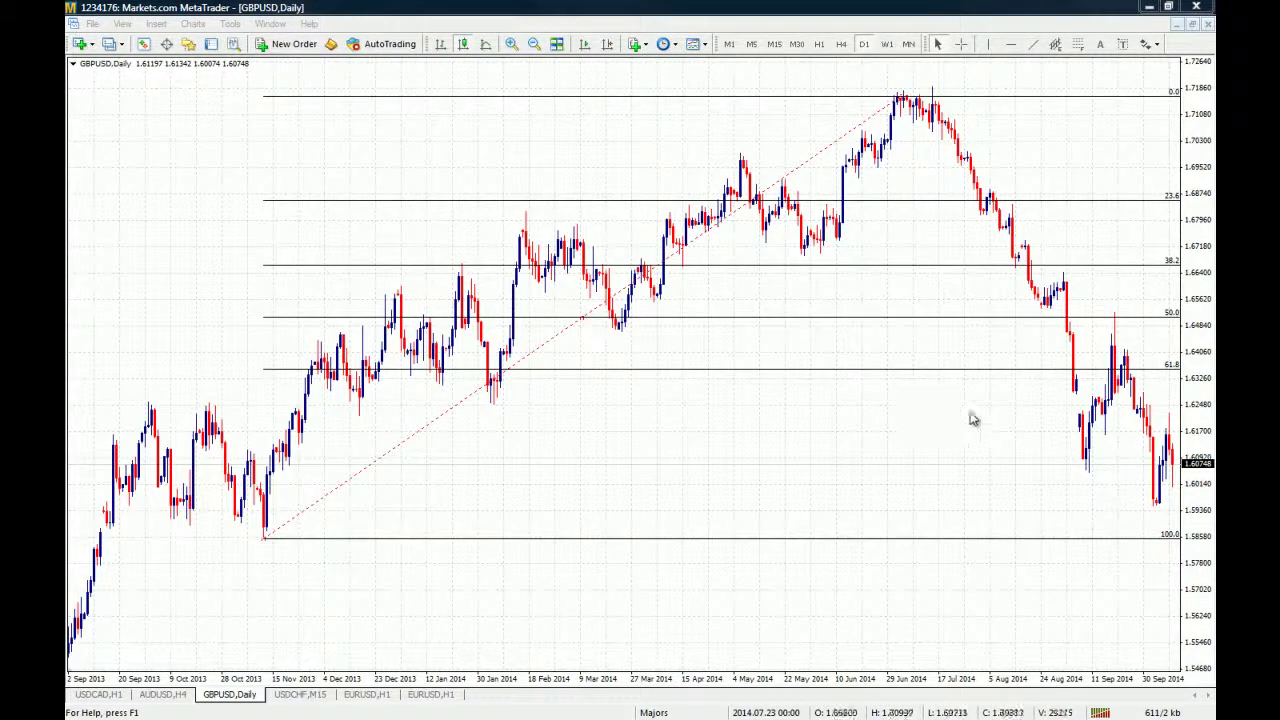
# Prefix the descriptions of the Fibonacci levels 0, 0.236 and 0.382 with "%$ - " to add price values to their labels
pyautogui.rightClick(594, 315)
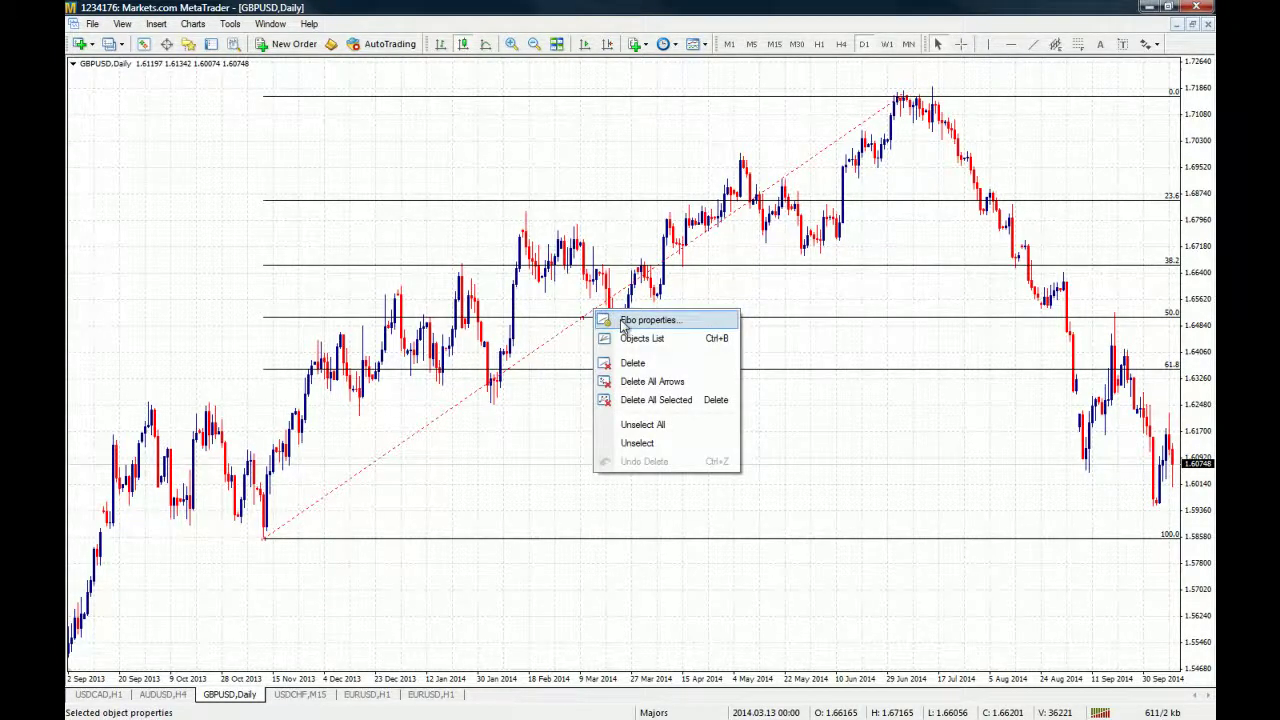
pyautogui.click(623, 322)
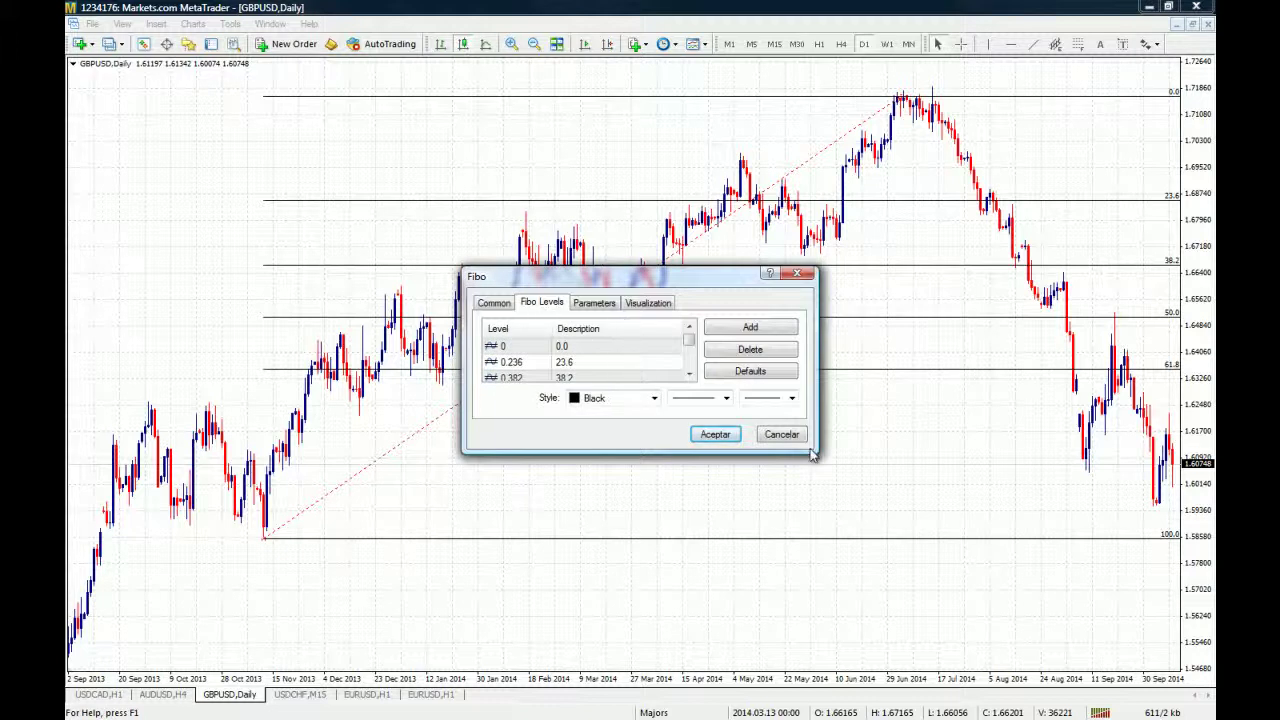
pyautogui.doubleClick(561, 345)
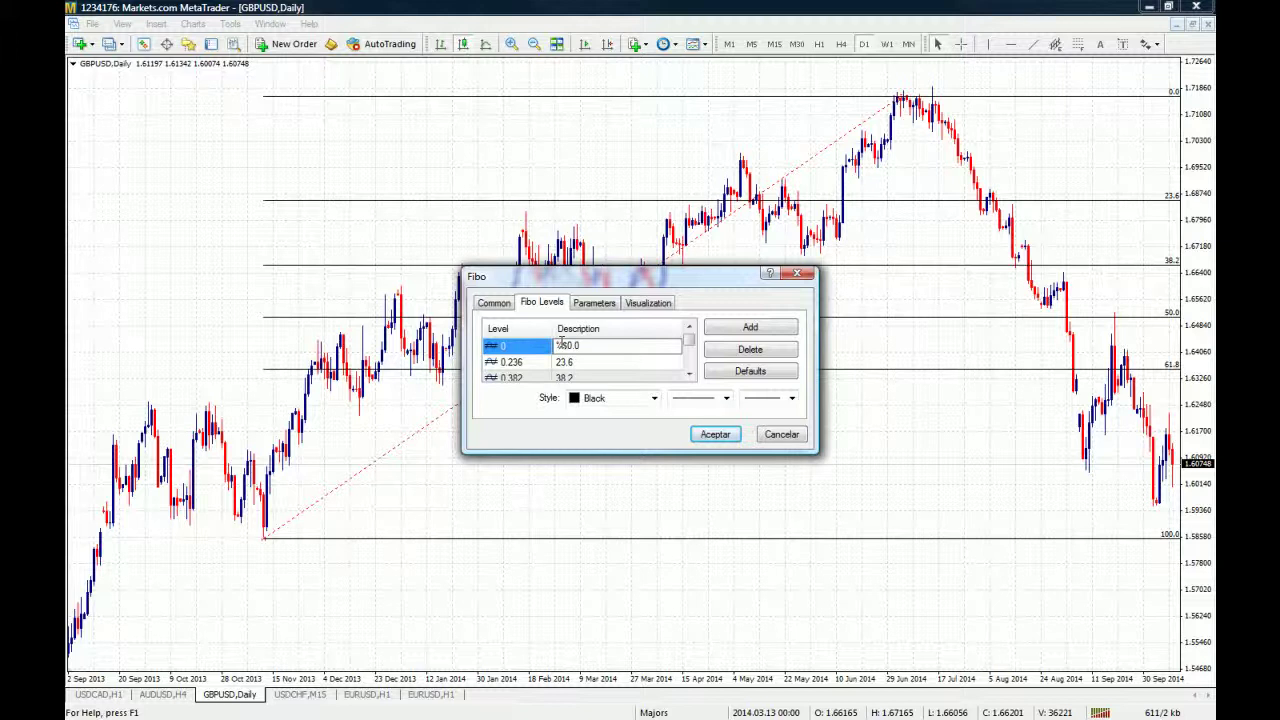
pyautogui.write('%$ -')
pyautogui.doubleClick(560, 362)
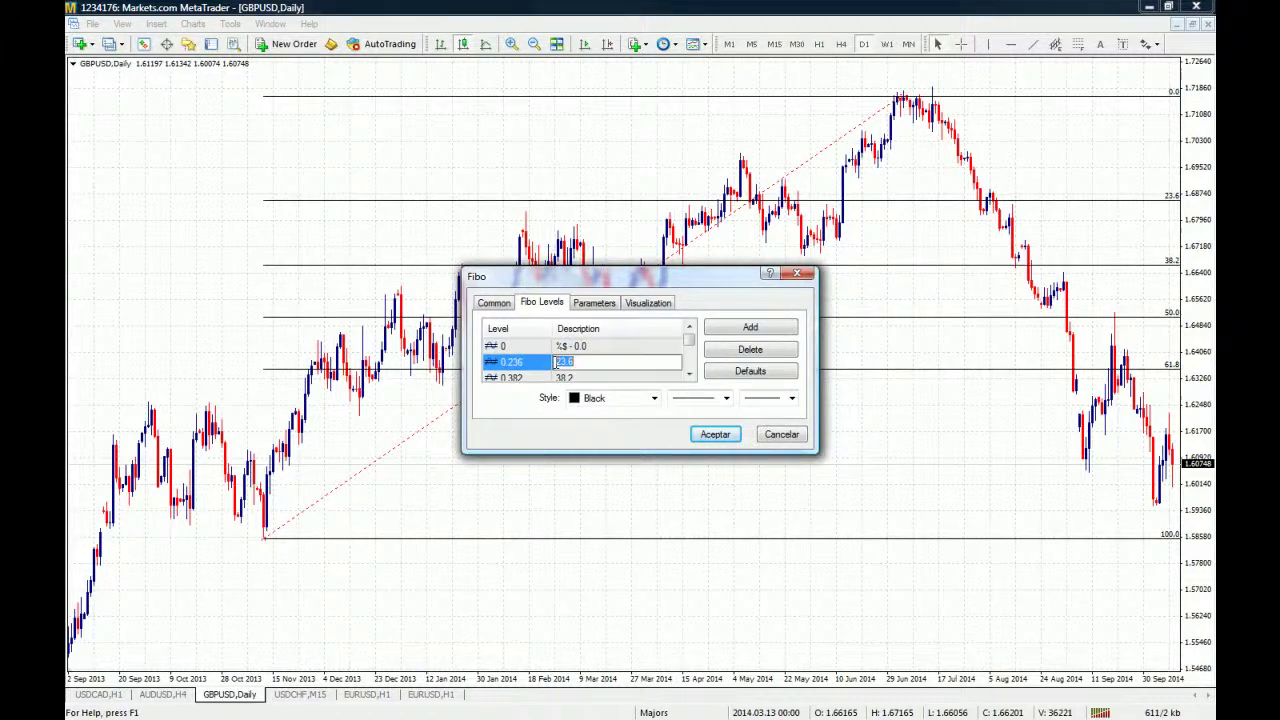
pyautogui.write('%$ -')
pyautogui.press('Return')
pyautogui.scroll(-1, 620, 352)
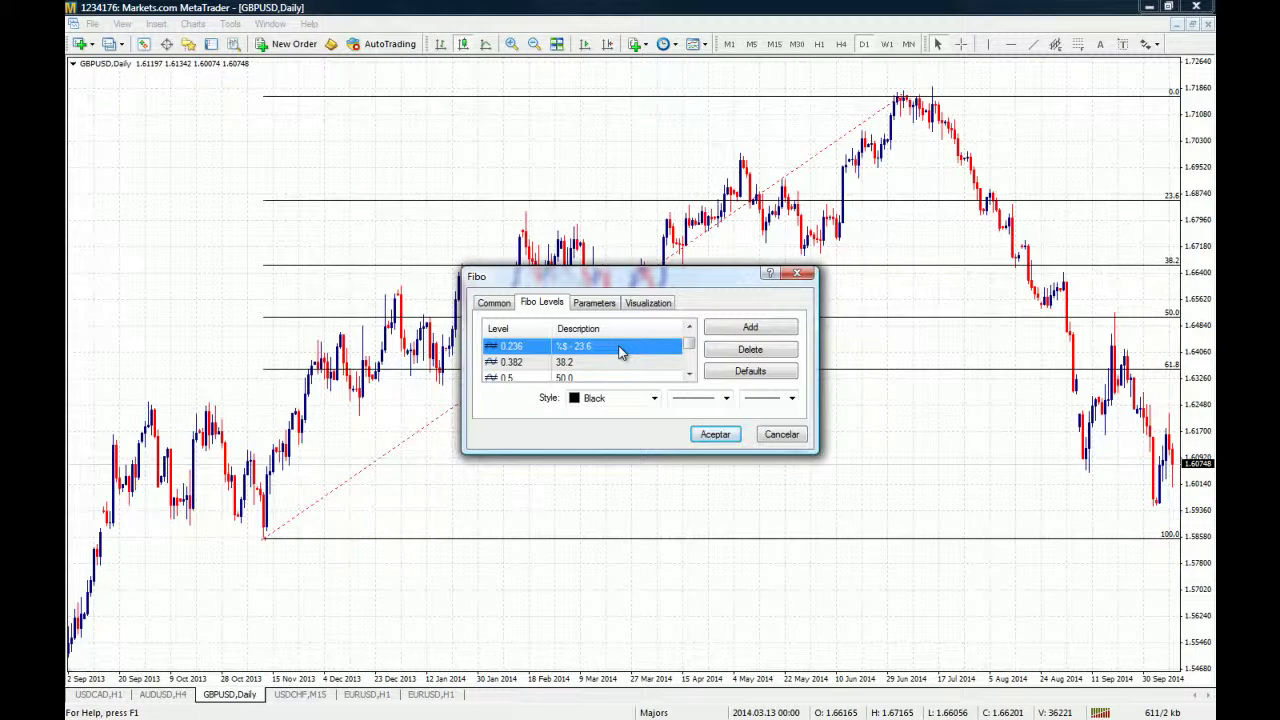
pyautogui.click(620, 350)
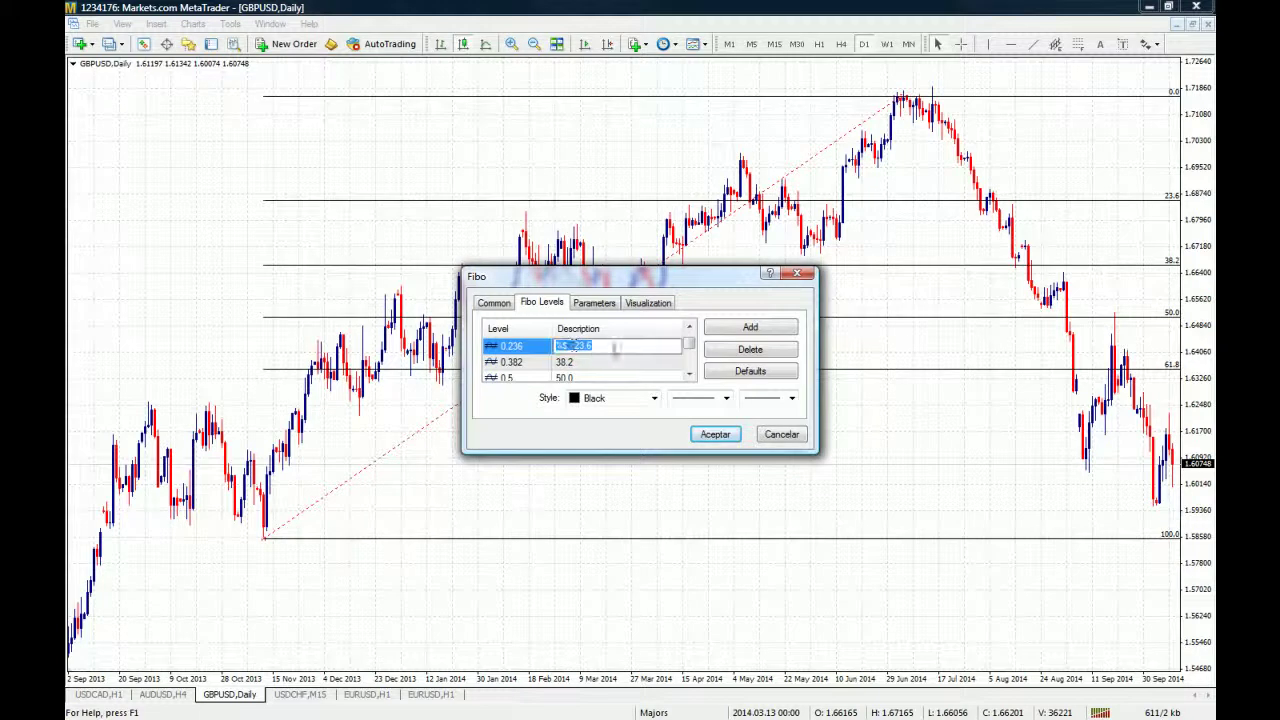
pyautogui.doubleClick(560, 362)
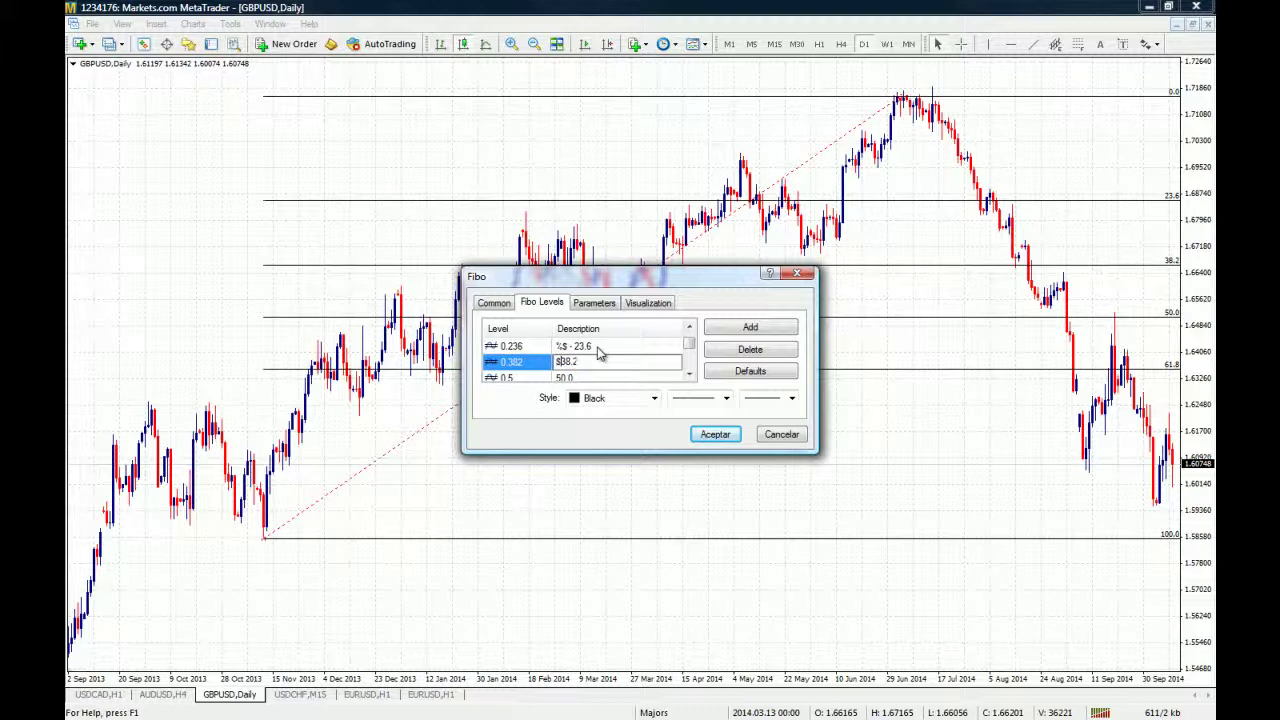
pyautogui.write('%$ -')
pyautogui.click(715, 434)
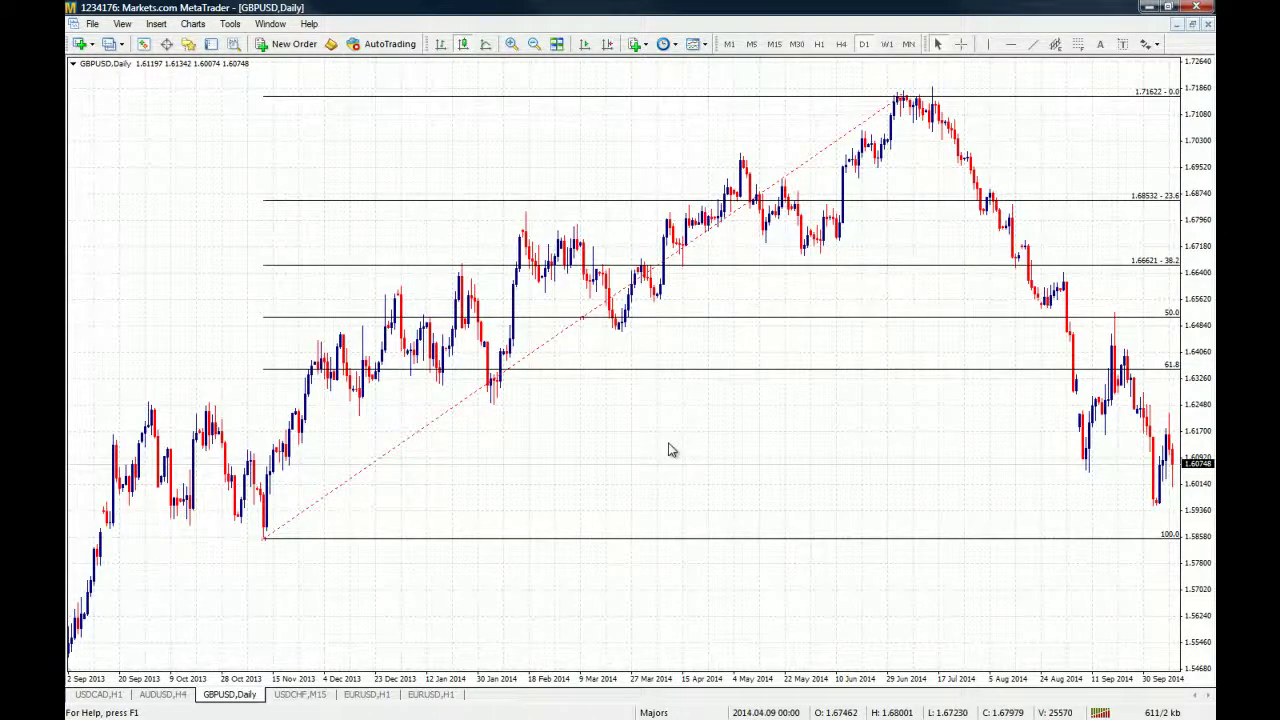
# Examine the GBPUSD price action before November 2013 and the retracement's lower levels down to 161.8
pyautogui.hscroll(-10, 676, 422)
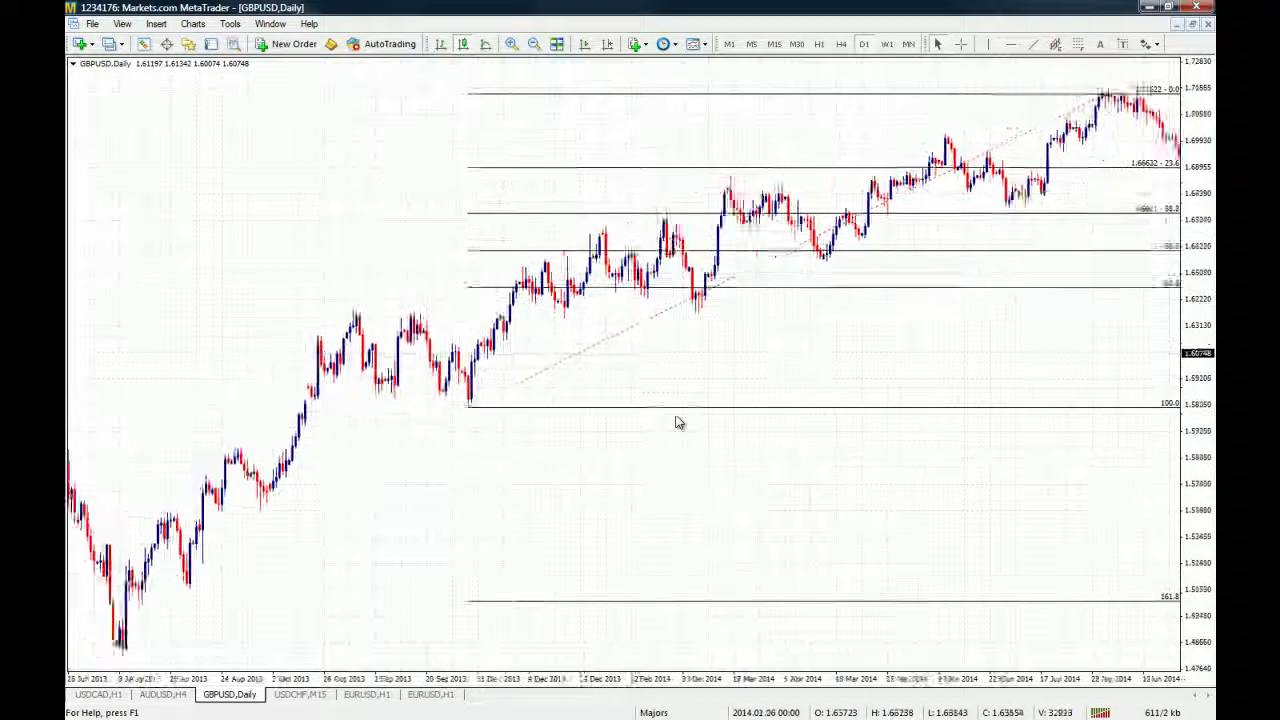
pyautogui.hscroll(-3, 676, 422)
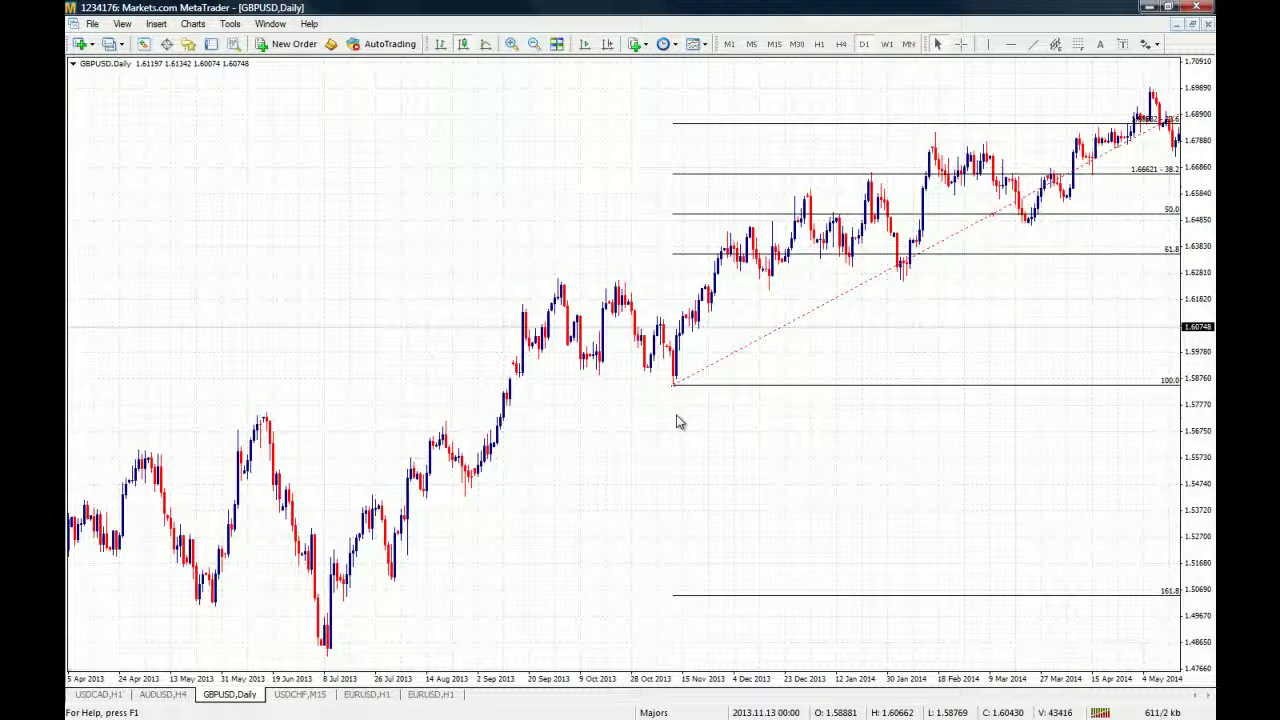
pyautogui.hscroll(-3, 676, 422)
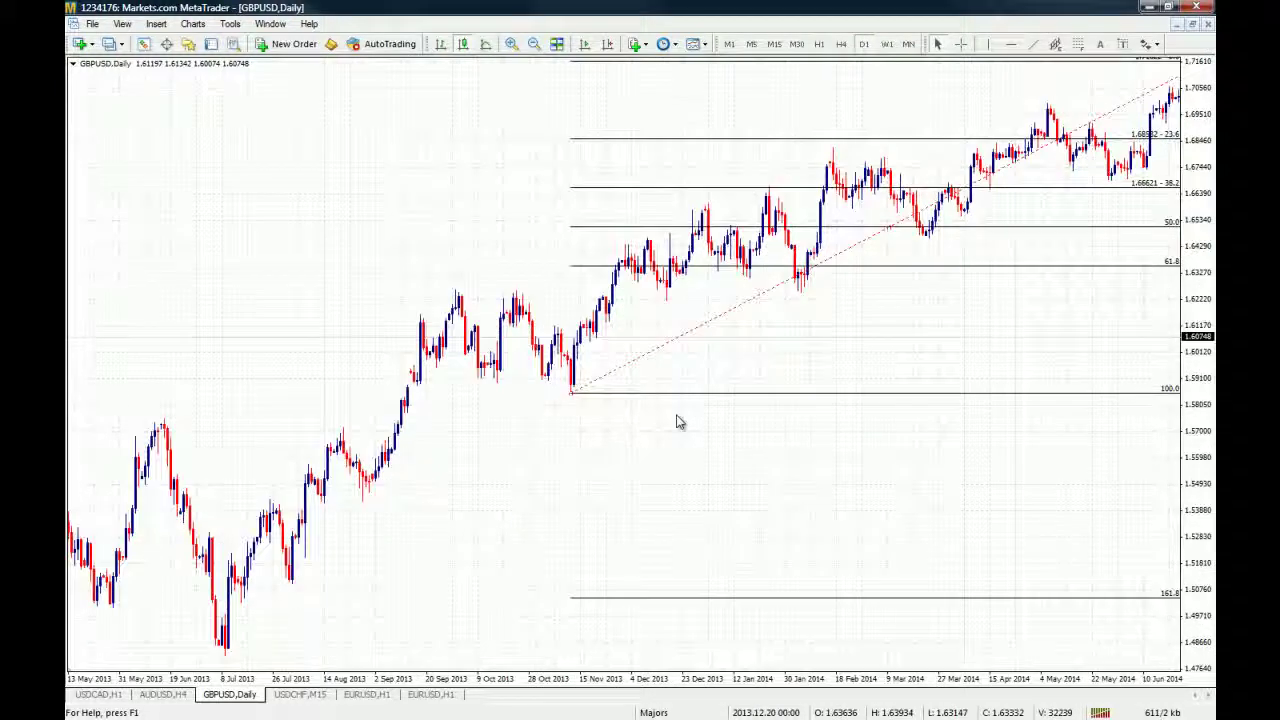
pyautogui.hscroll(6, 676, 422)
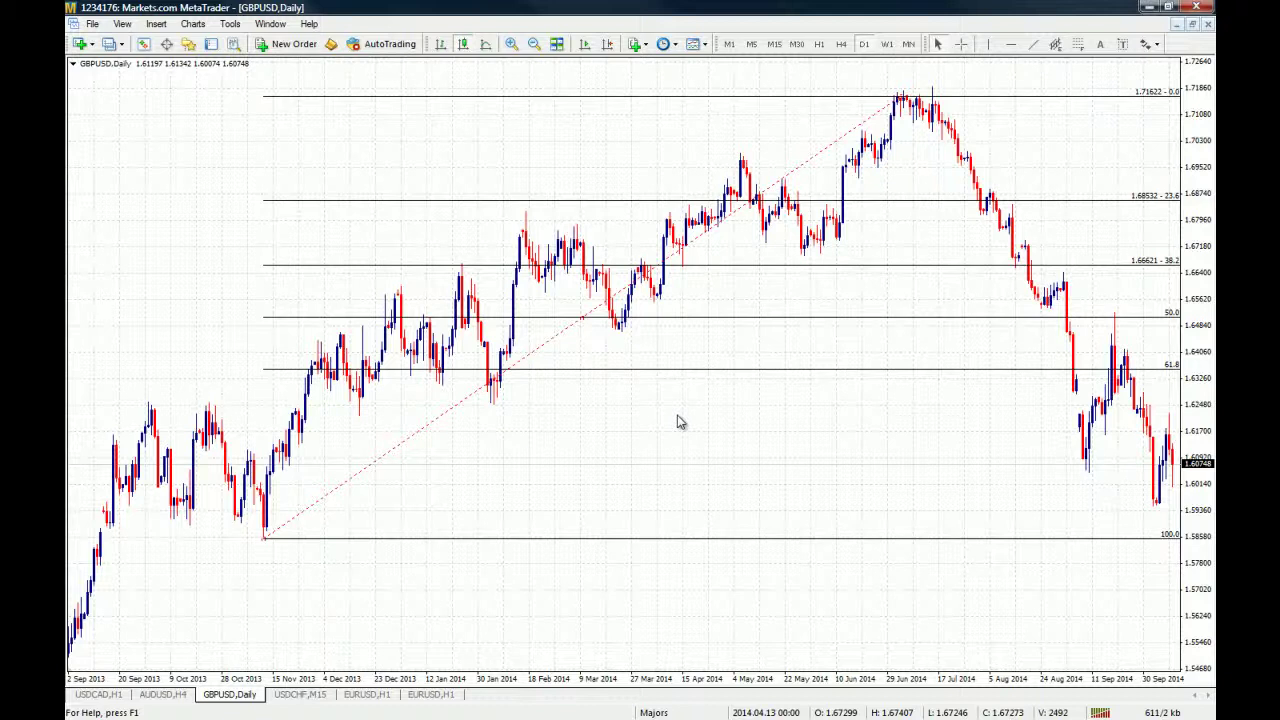
pyautogui.hscroll(-3, 676, 422)
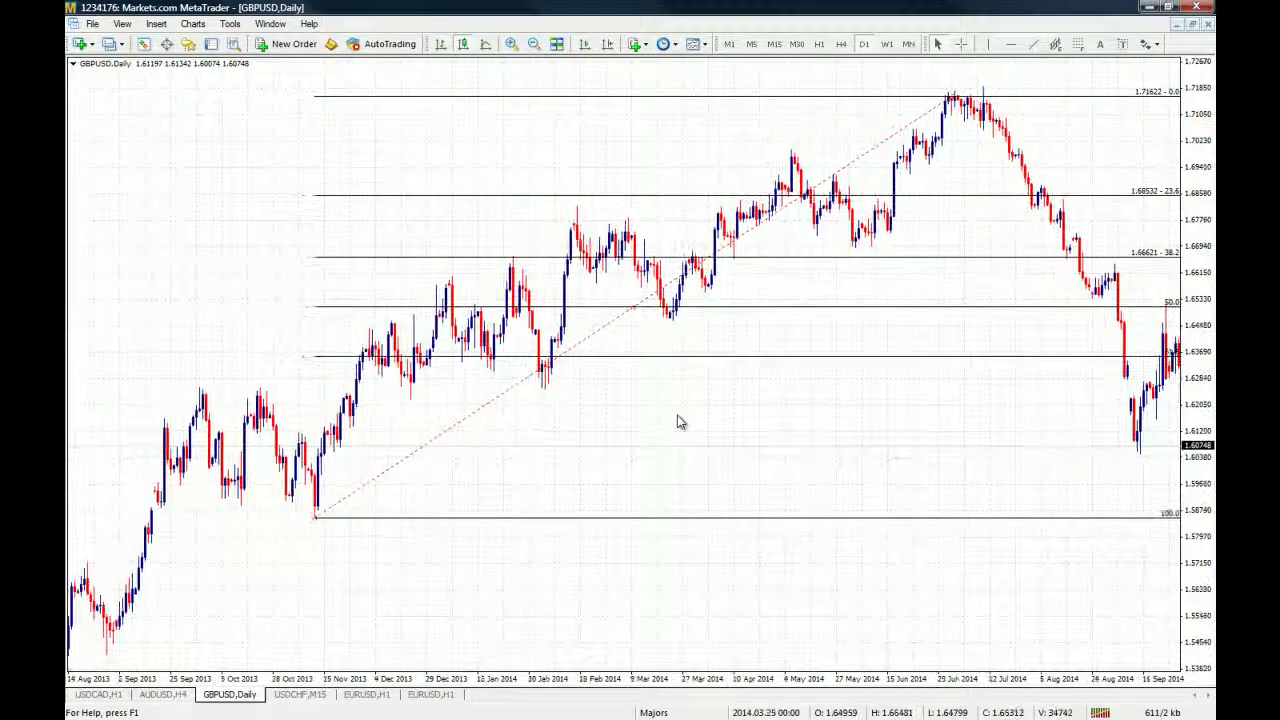
pyautogui.hscroll(3, 677, 422)
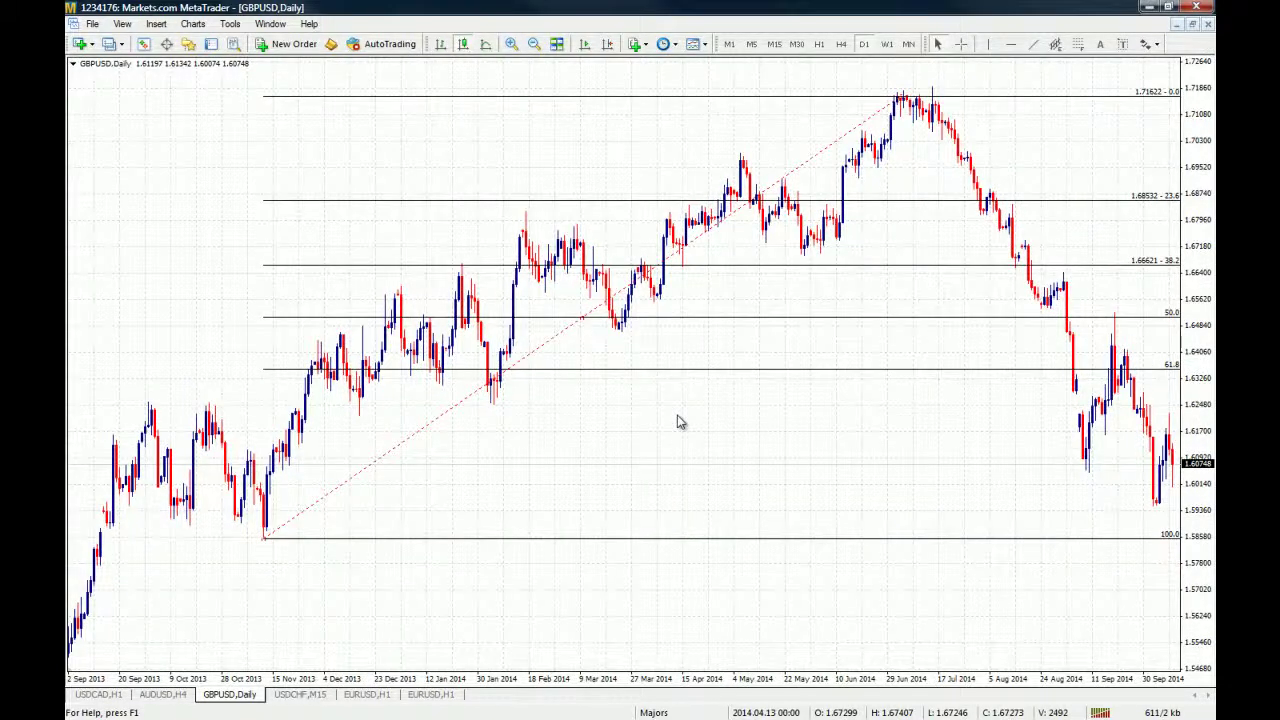
pyautogui.hscroll(-3, 677, 422)
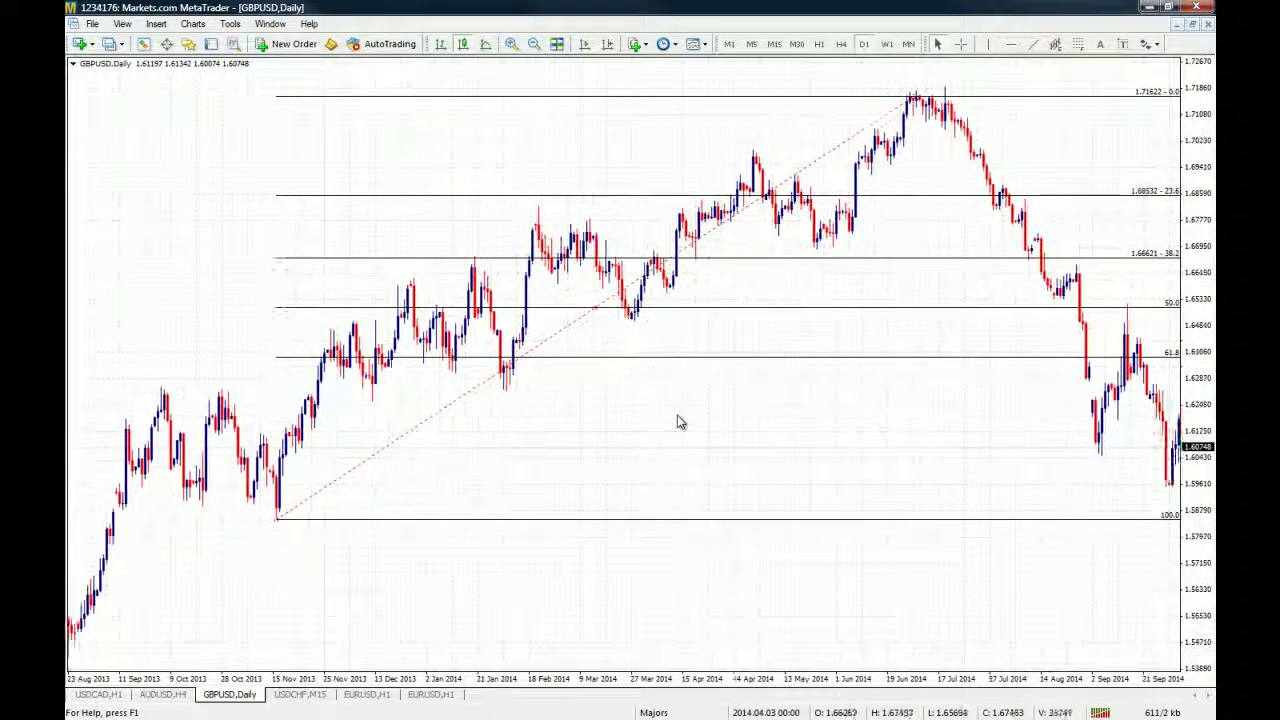
pyautogui.hscroll(-3, 677, 422)
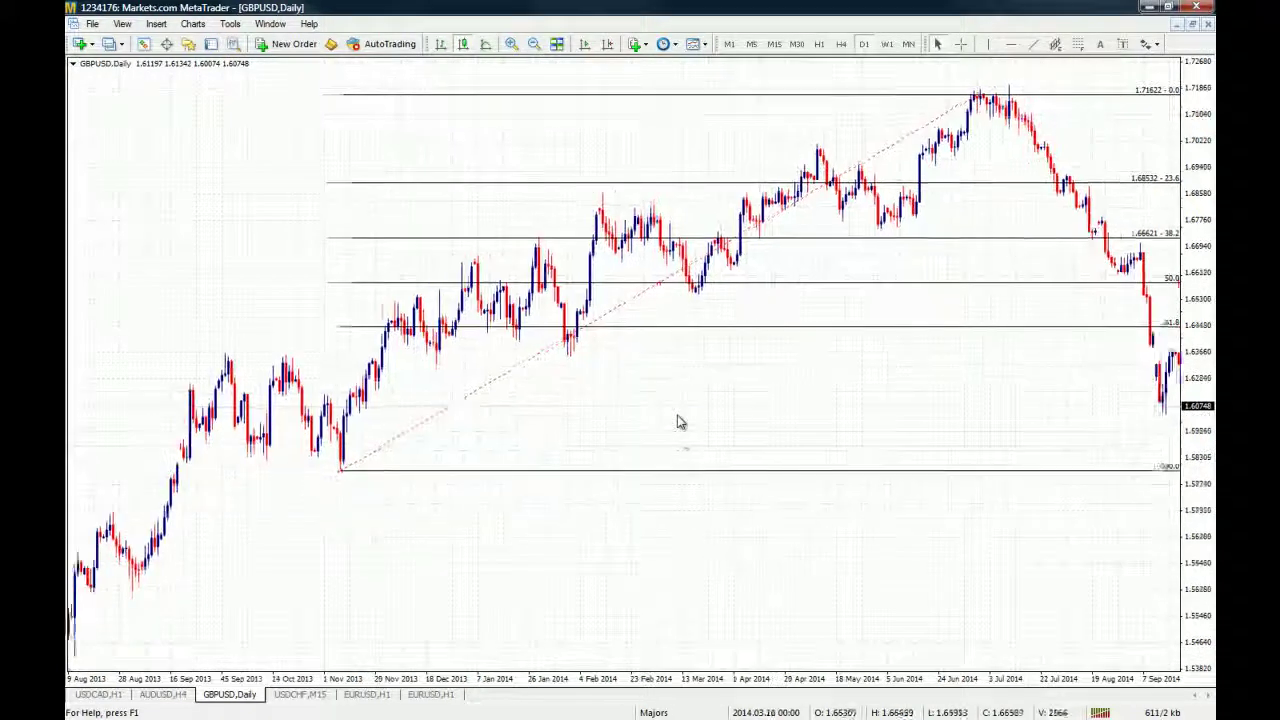
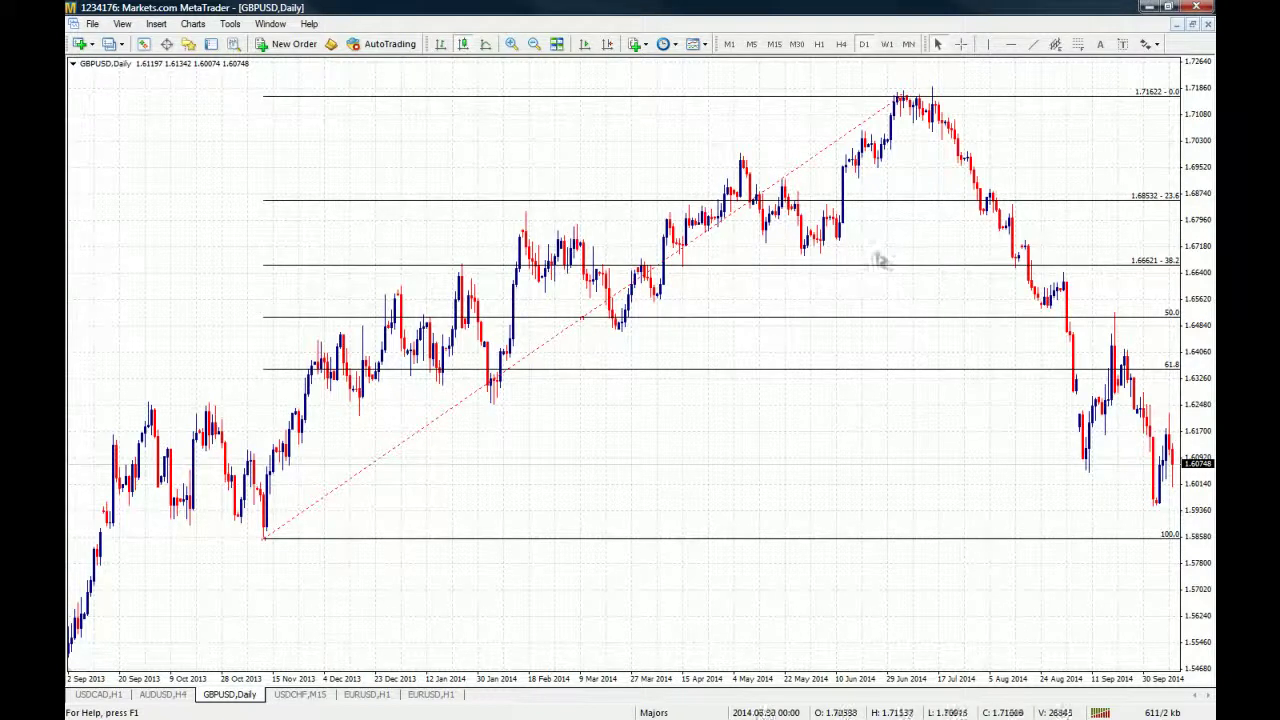
# Review the older GBPUSD daily history back to October 2012 and compare it with the start of the retracement
pyautogui.moveTo(729, 277); pyautogui.dragTo(912, 285)
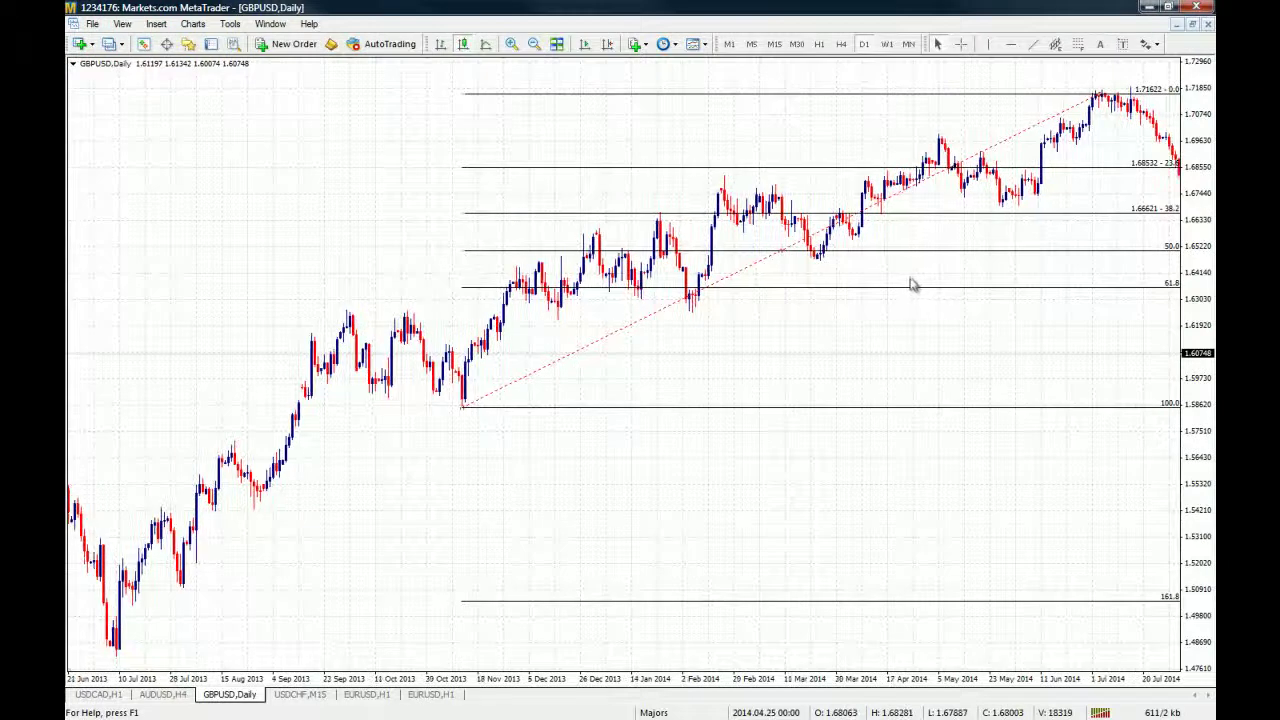
pyautogui.moveTo(843, 323); pyautogui.dragTo(943, 332)
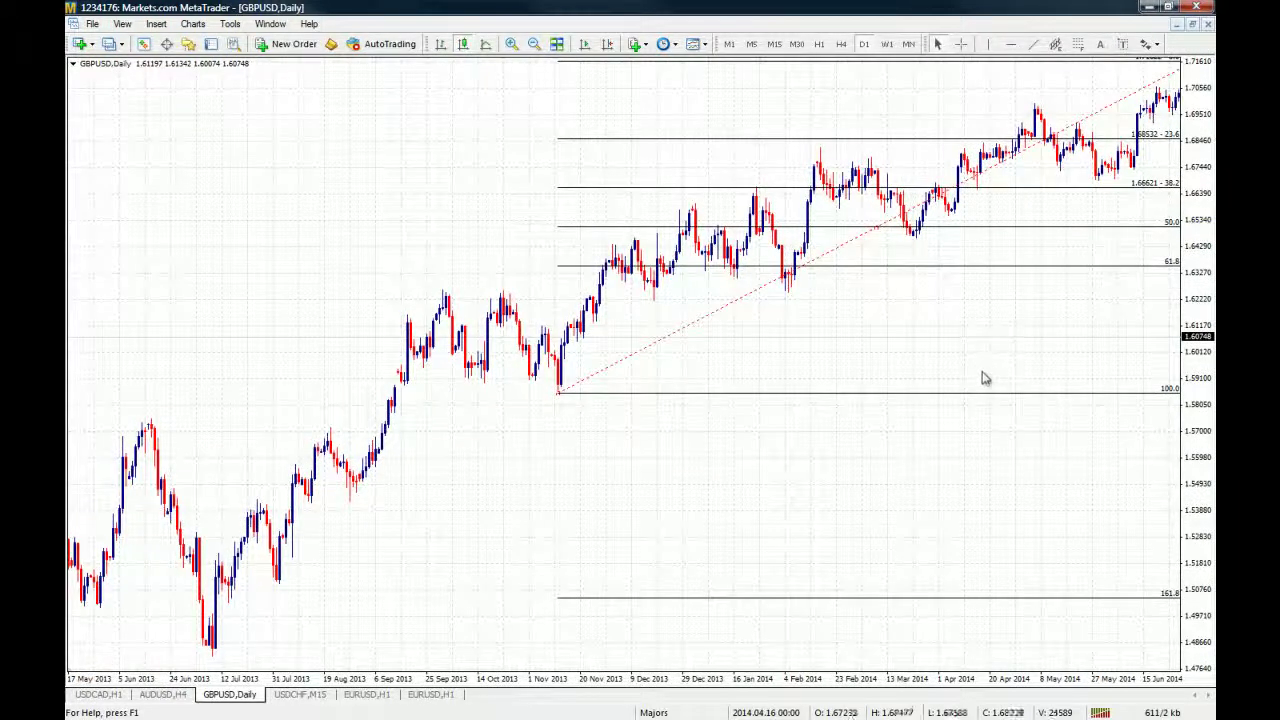
pyautogui.press('Right')
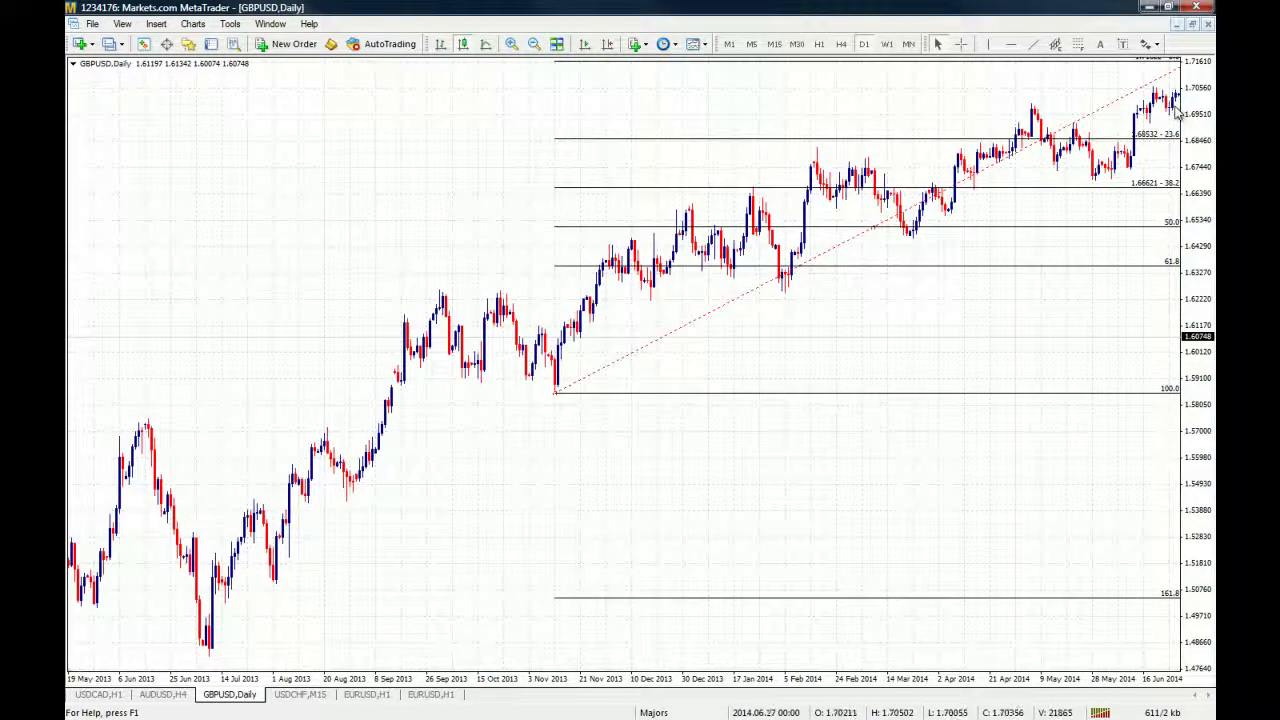
pyautogui.press('Right')
pyautogui.press('Right')
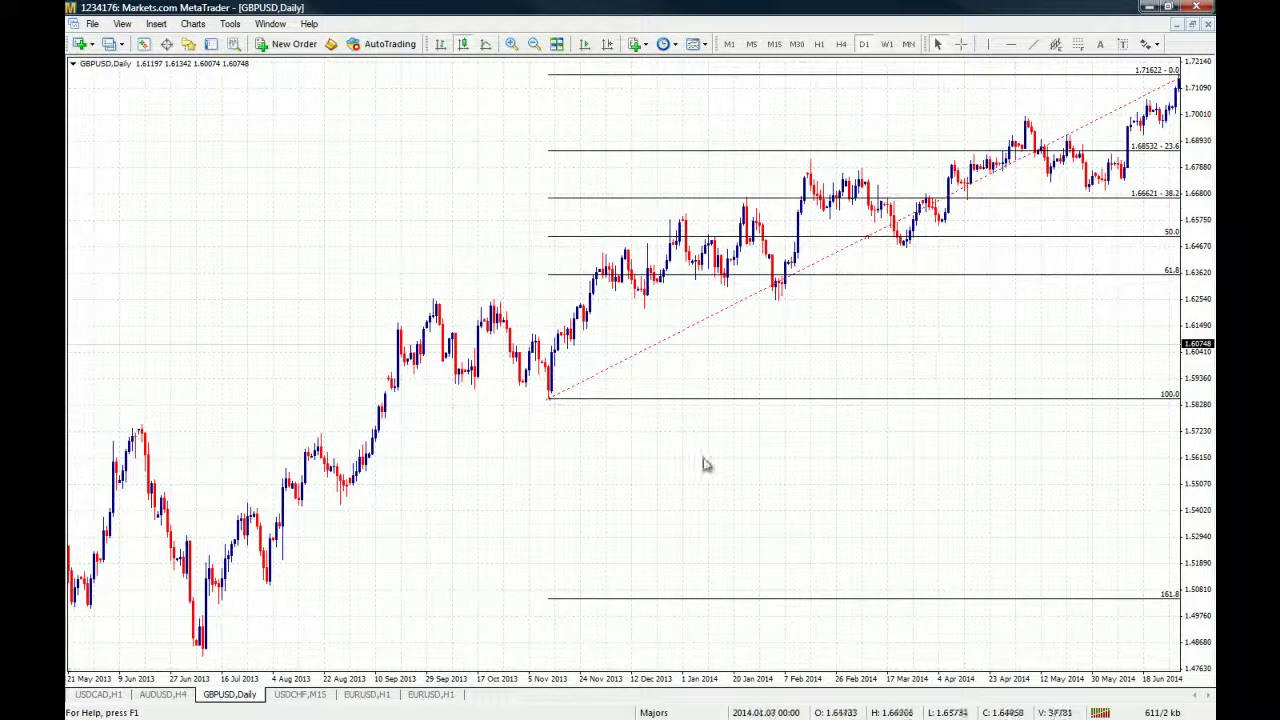
pyautogui.moveTo(446, 507); pyautogui.dragTo(908, 472)
pyautogui.moveTo(540, 417); pyautogui.dragTo(720, 409)
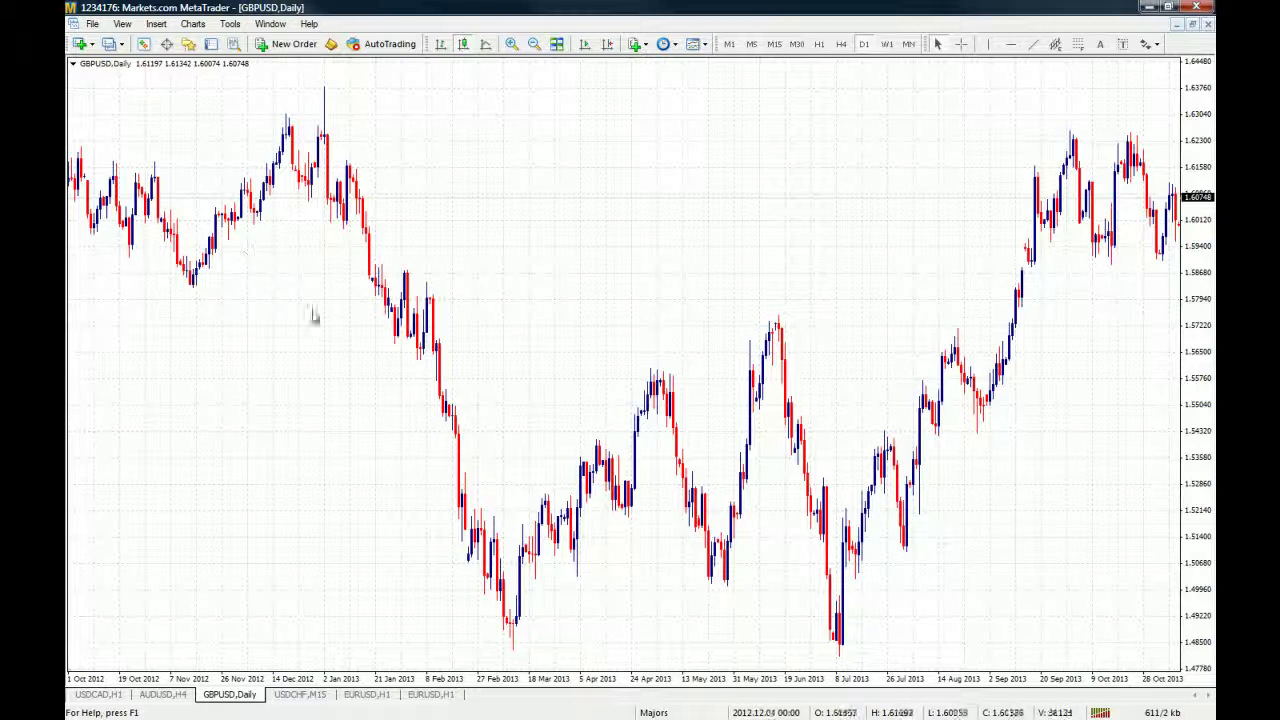
pyautogui.scroll(-3, 1069, 391)
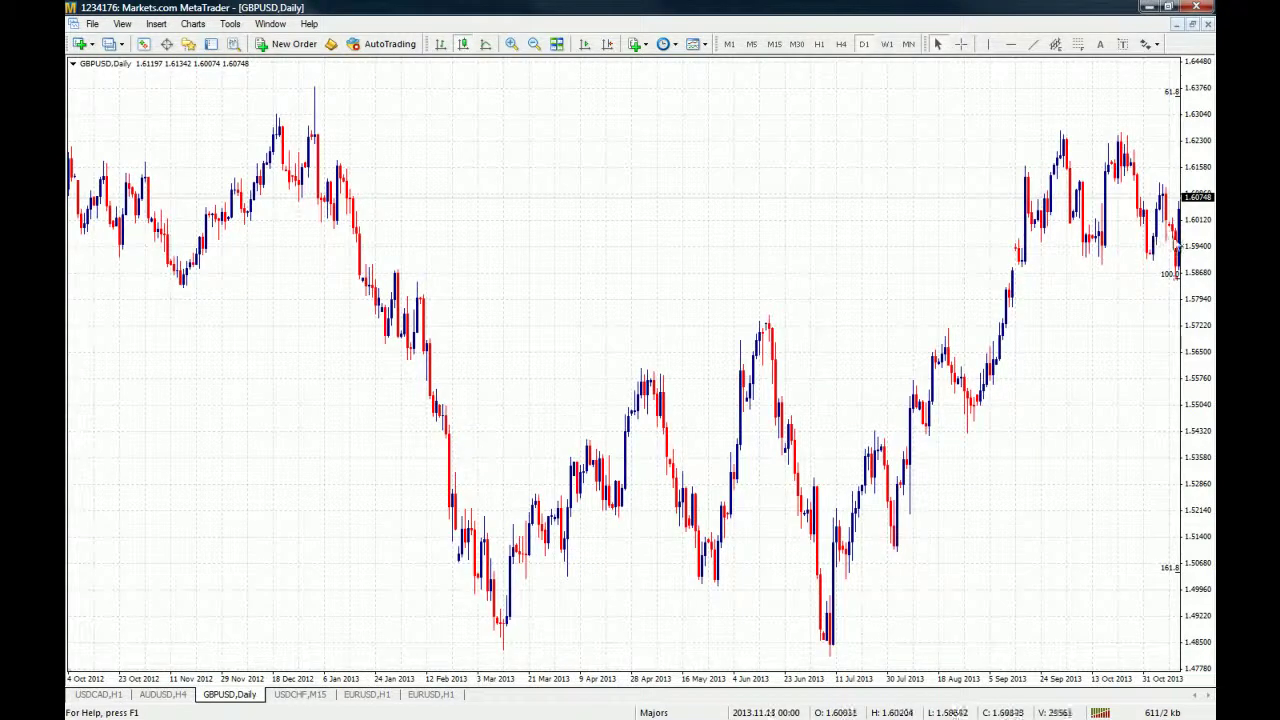
pyautogui.scroll(-1, 1150, 283)
pyautogui.scroll(-1, 1109, 337)
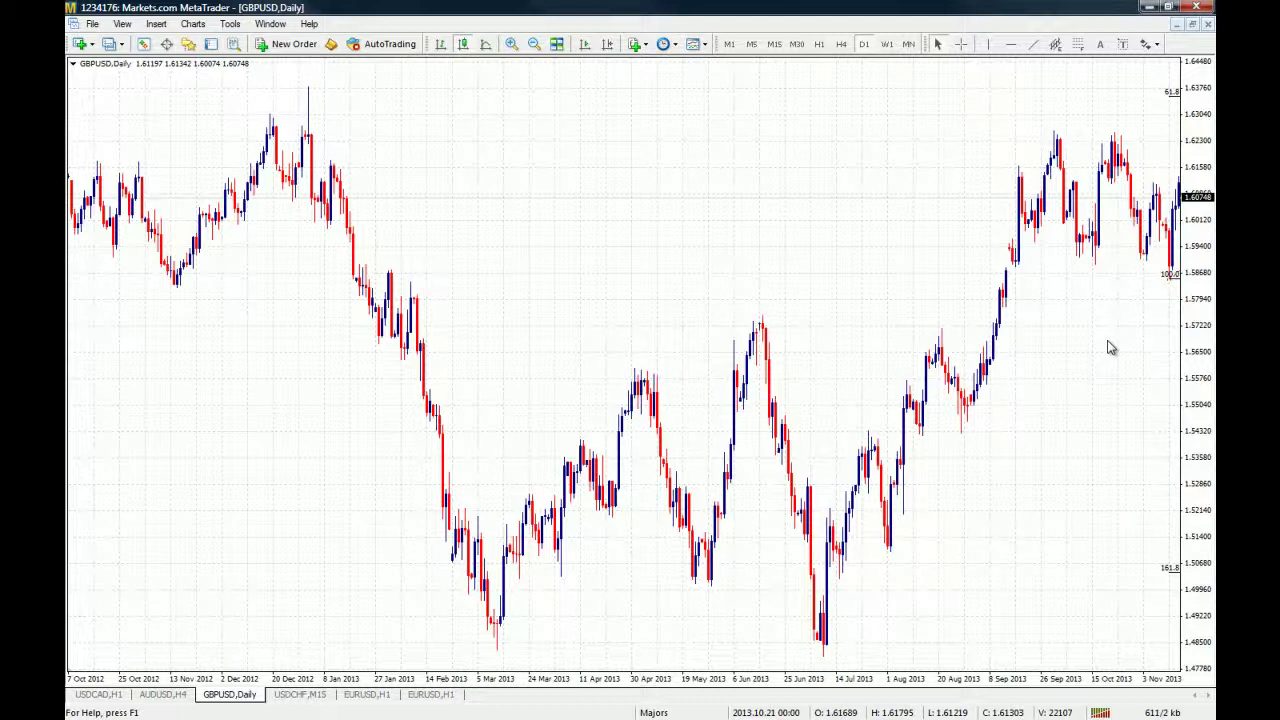
pyautogui.scroll(-3, 1110, 347)
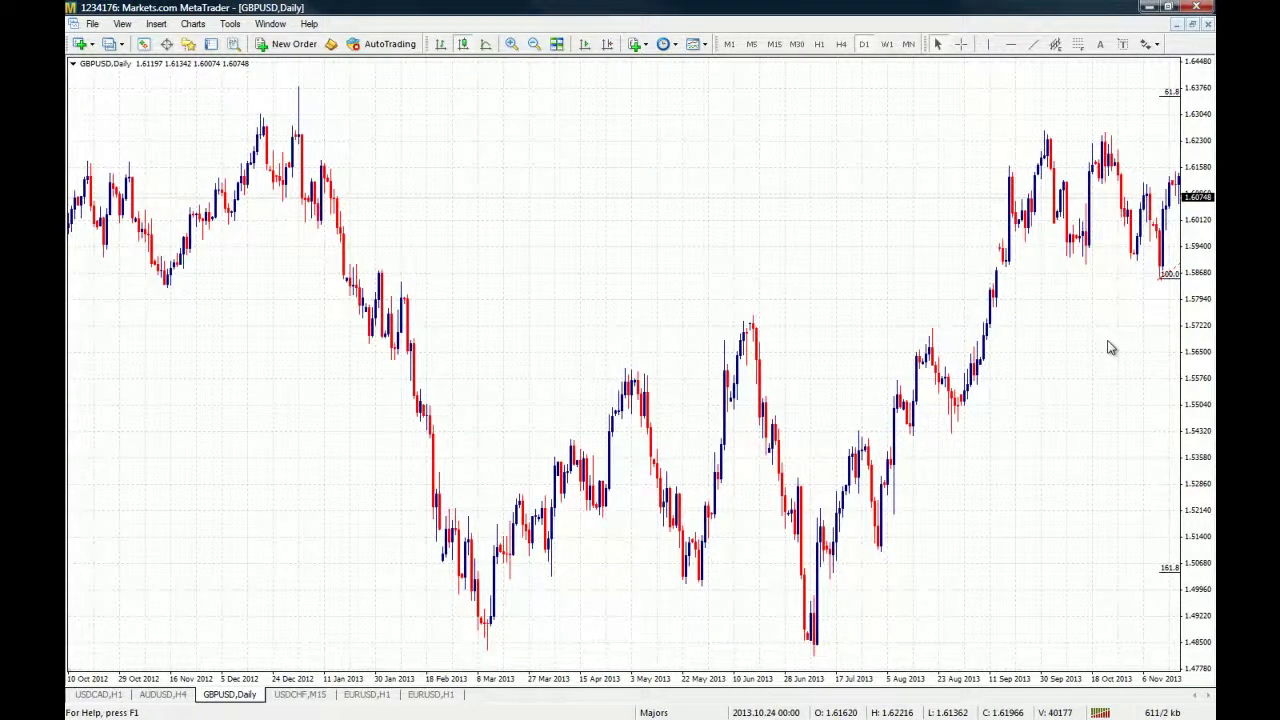
# Examine the GBPUSD history from October 2012 to early 2014 and compare it with the Fibonacci levels down to 161.8
pyautogui.scroll(2, 1110, 347)
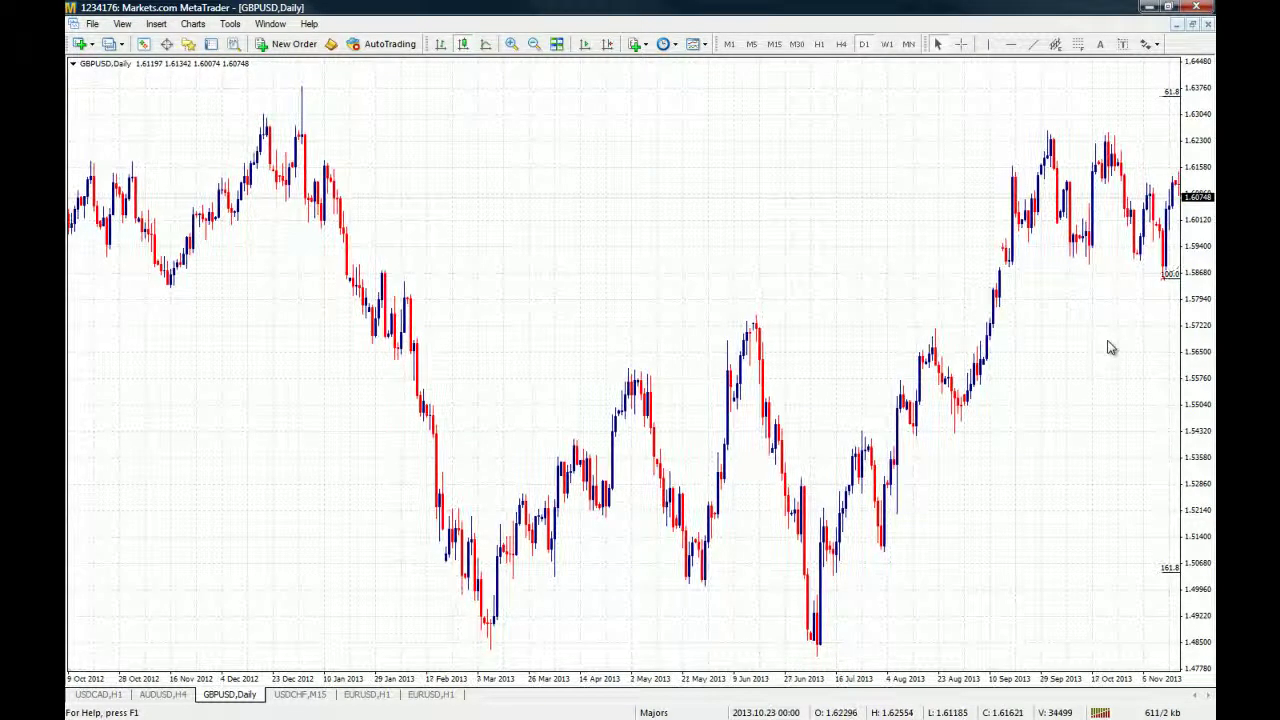
pyautogui.scroll(1, 1110, 347)
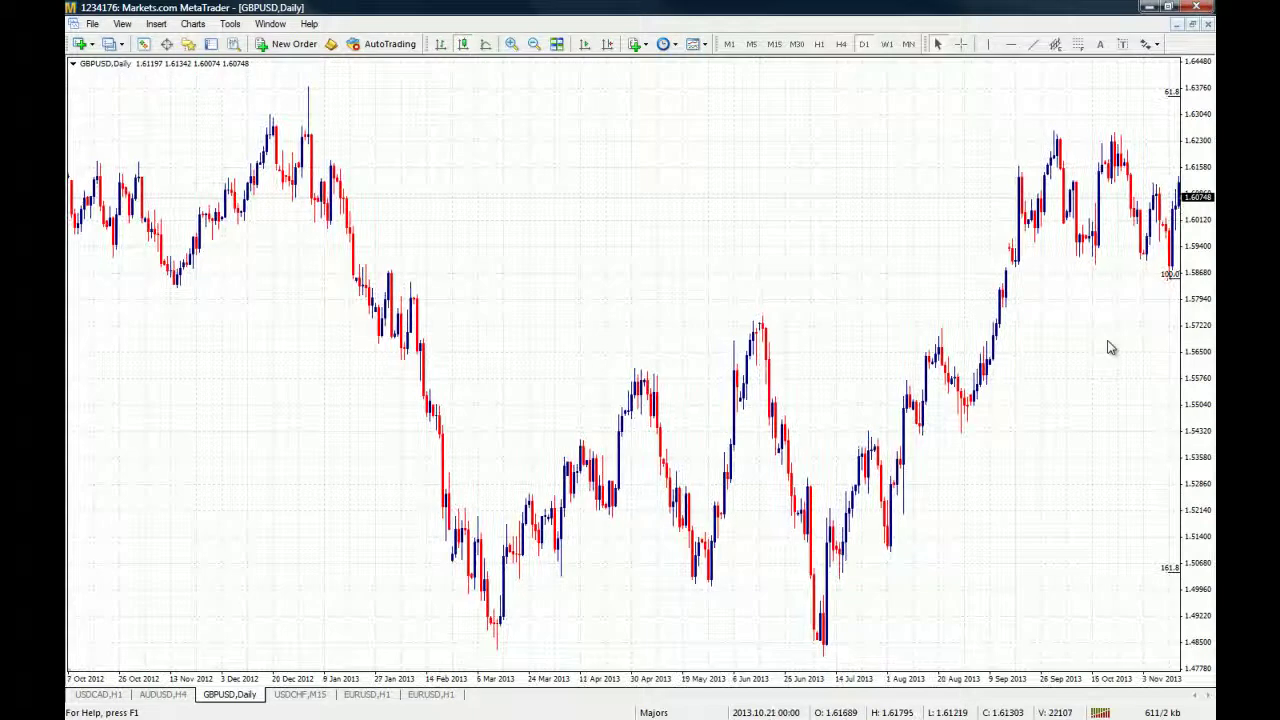
pyautogui.scroll(1, 1110, 347)
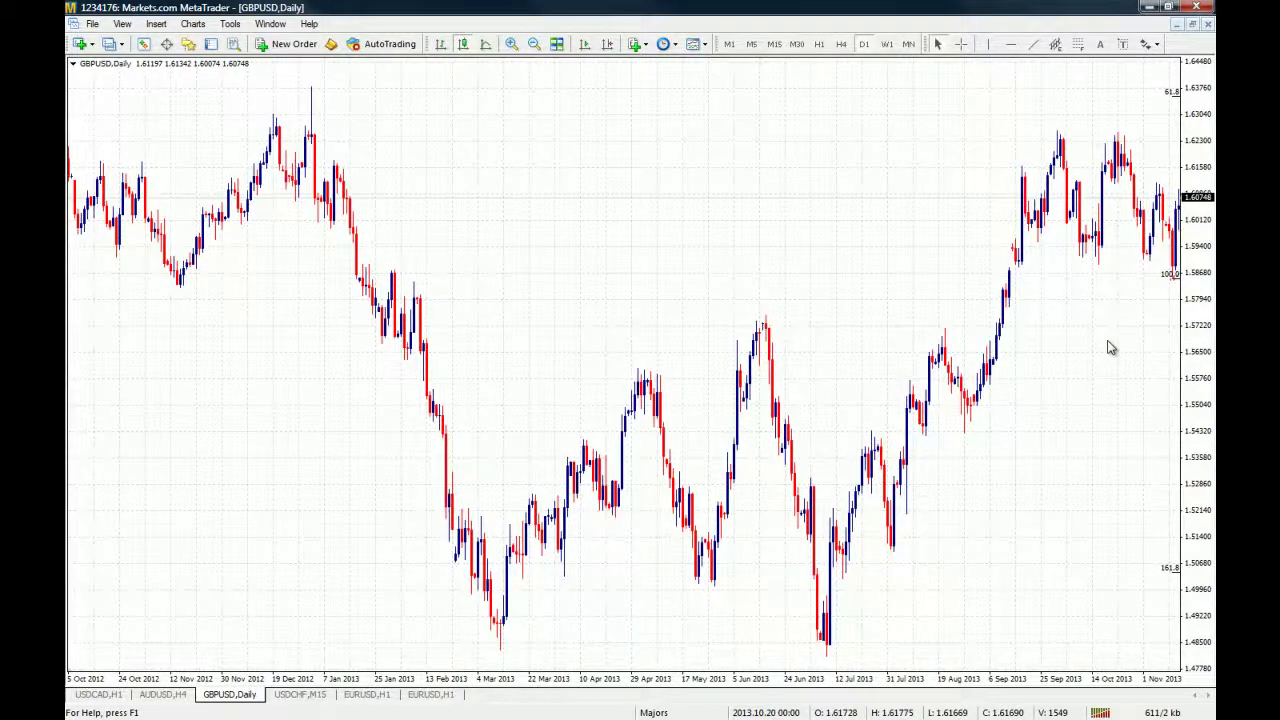
pyautogui.scroll(2, 1110, 347)
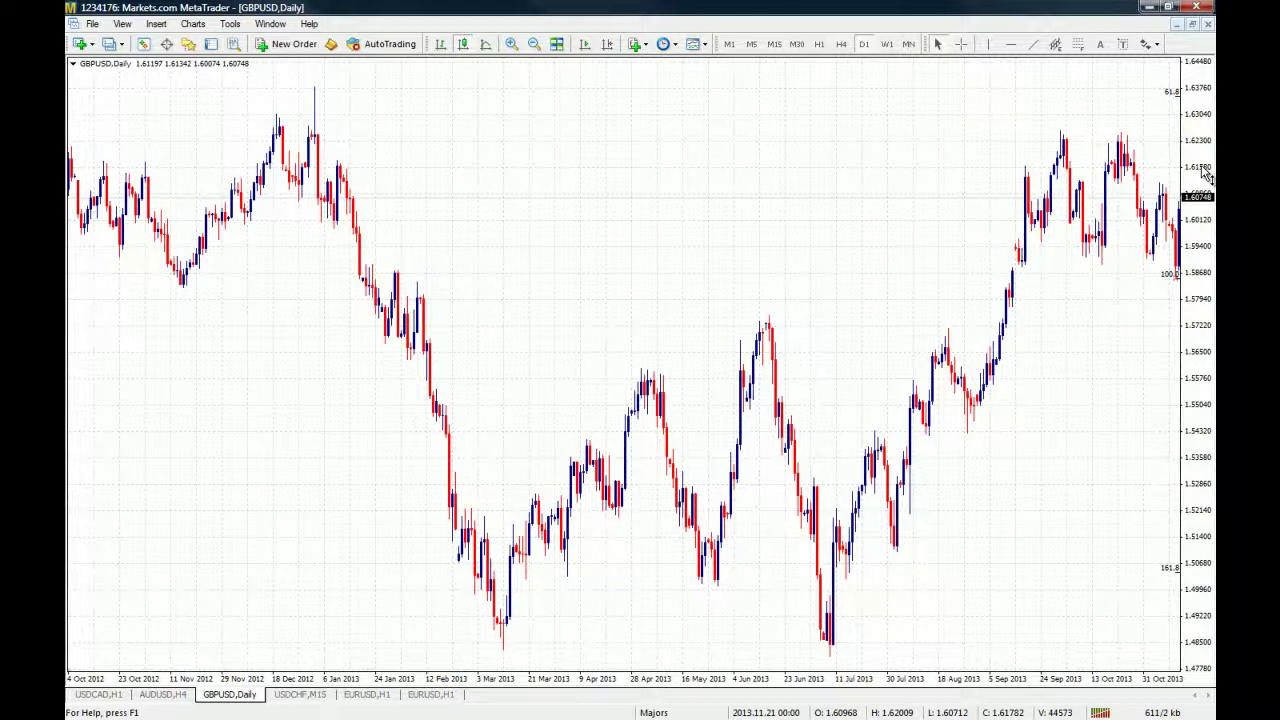
pyautogui.moveTo(1205, 175); pyautogui.dragTo(1207, 285)
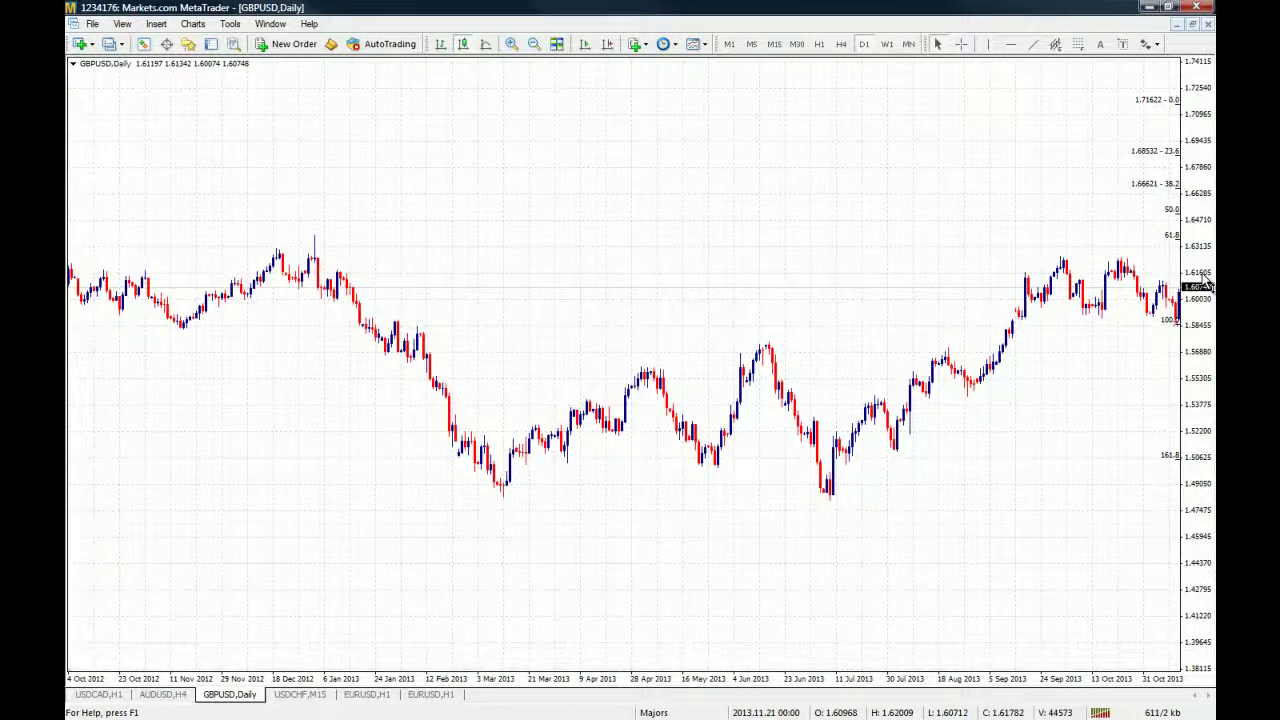
pyautogui.moveTo(1143, 329); pyautogui.dragTo(157, 489)
pyautogui.moveTo(300, 455); pyautogui.dragTo(363, 446)
pyautogui.moveTo(380, 390); pyautogui.dragTo(993, 378)
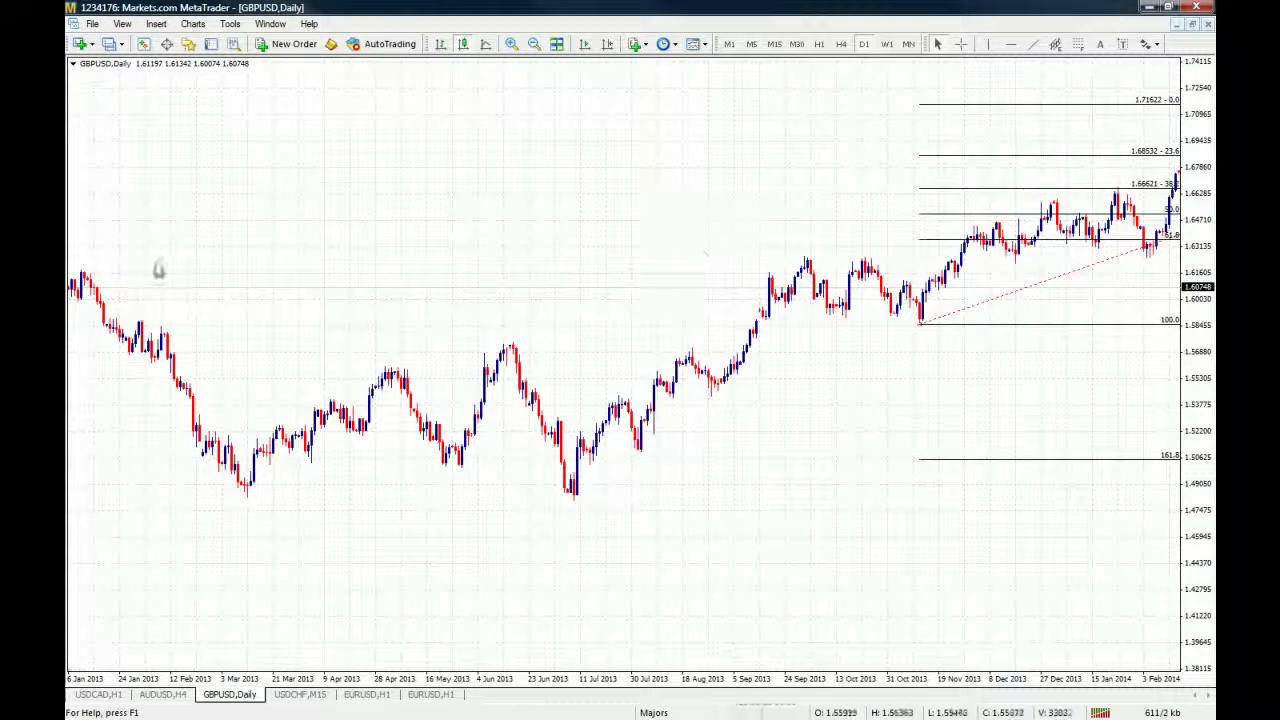
pyautogui.moveTo(1208, 296); pyautogui.dragTo(1200, 178)
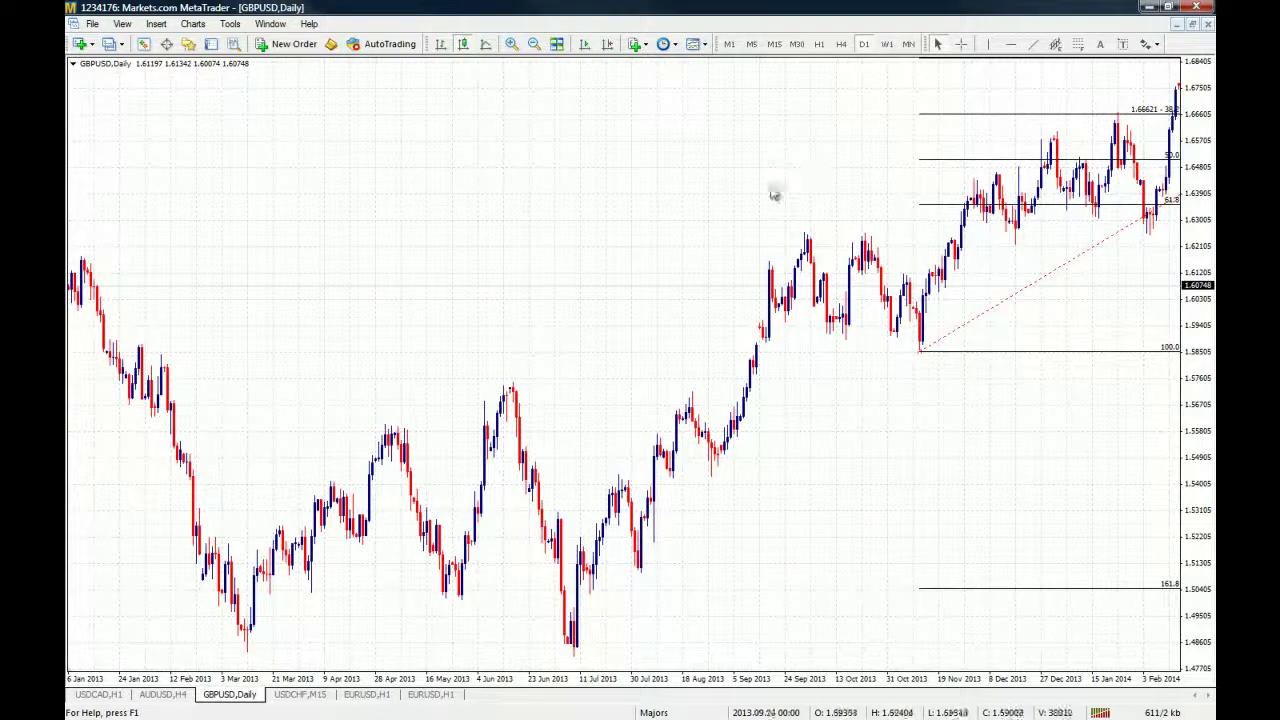
pyautogui.press('+')
pyautogui.press('-')
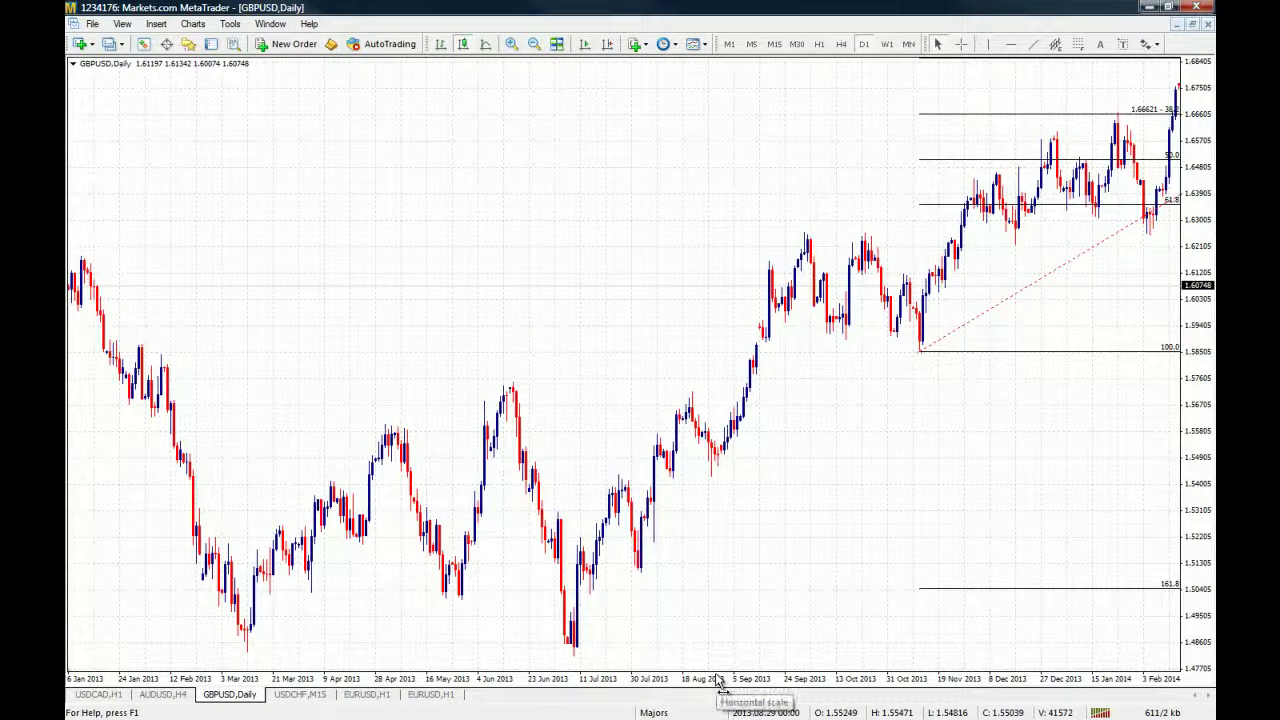
pyautogui.moveTo(720, 686)
pyautogui.mouseDown()
pyautogui.moveTo(733, 683)
pyautogui.moveTo(718, 686)
pyautogui.mouseUp()
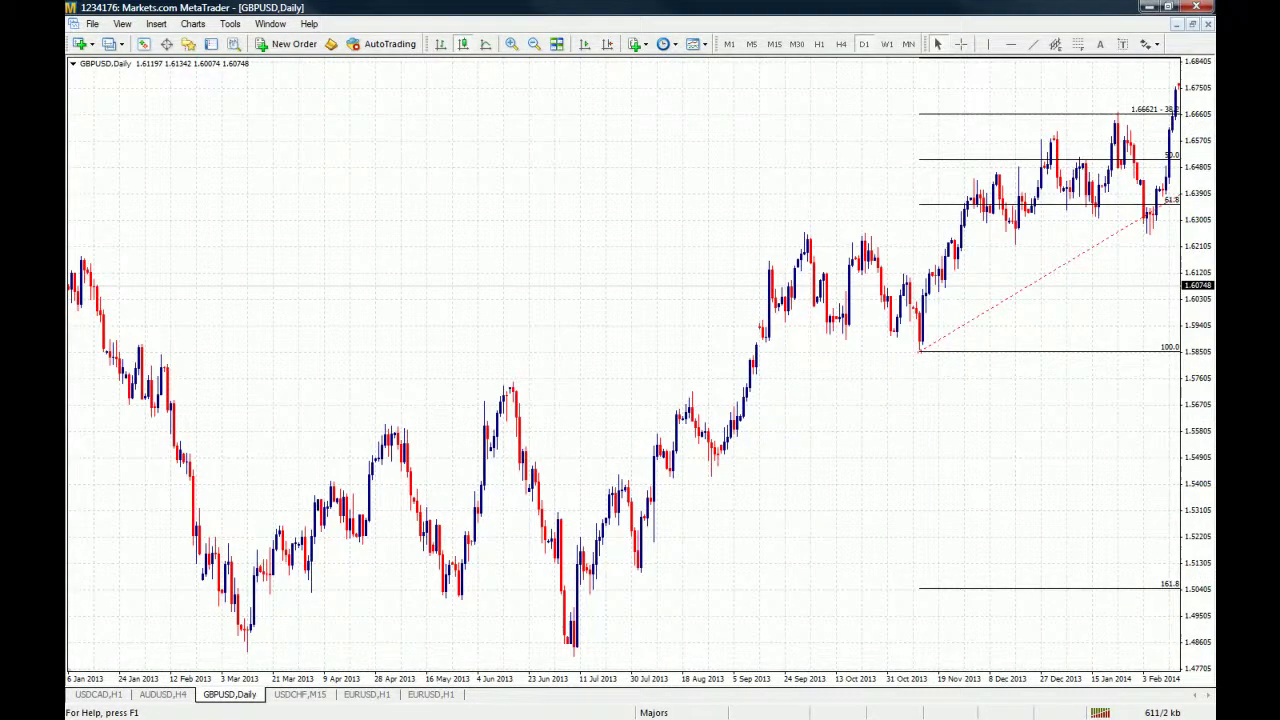
# Return to the latest GBPUSD prices and delete the Fibonacci retracement from the chart
pyautogui.press('End')
pyautogui.moveTo(1020, 477); pyautogui.dragTo(889, 623)
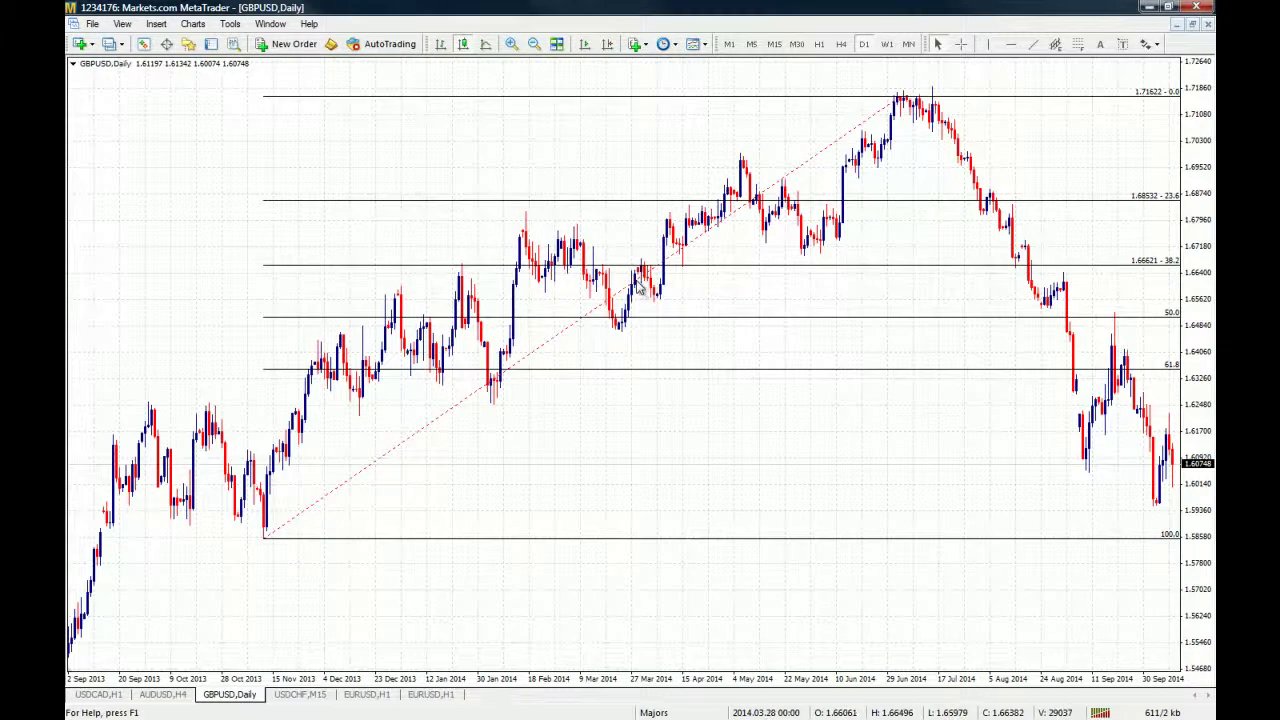
pyautogui.press('BackSpace')
# Draw a trend line along the lows from November 2013 to mid-July 2014 and copy it in parallel through the February 2014 high
pyautogui.click(1033, 44)
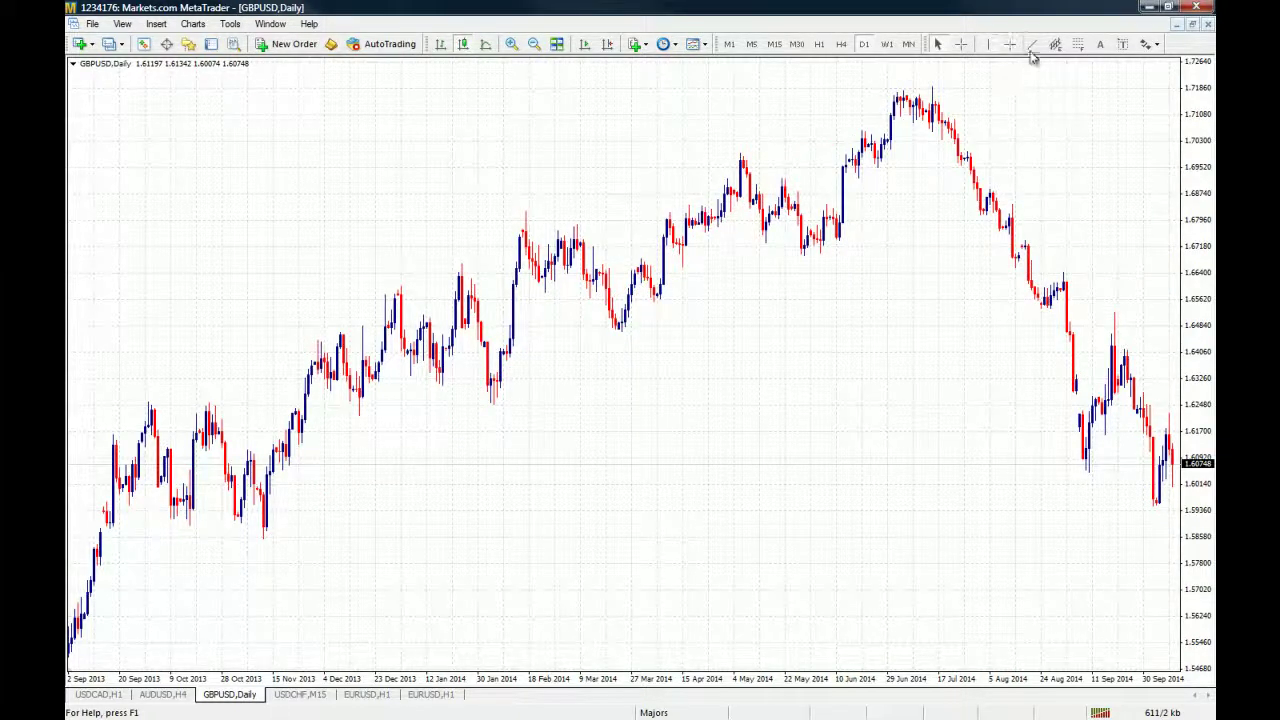
pyautogui.moveTo(263, 537)
pyautogui.mouseDown()
pyautogui.moveTo(929, 177)
pyautogui.moveTo(962, 144)
pyautogui.mouseUp()
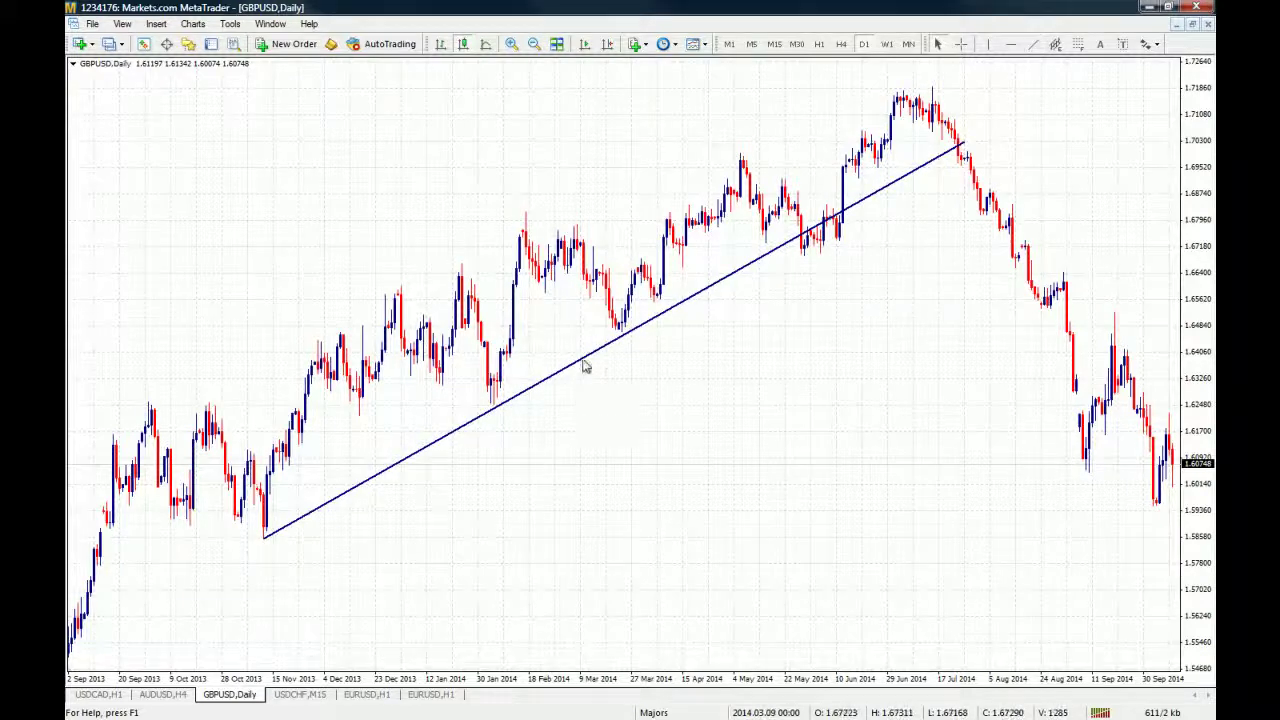
pyautogui.doubleClick(633, 331)
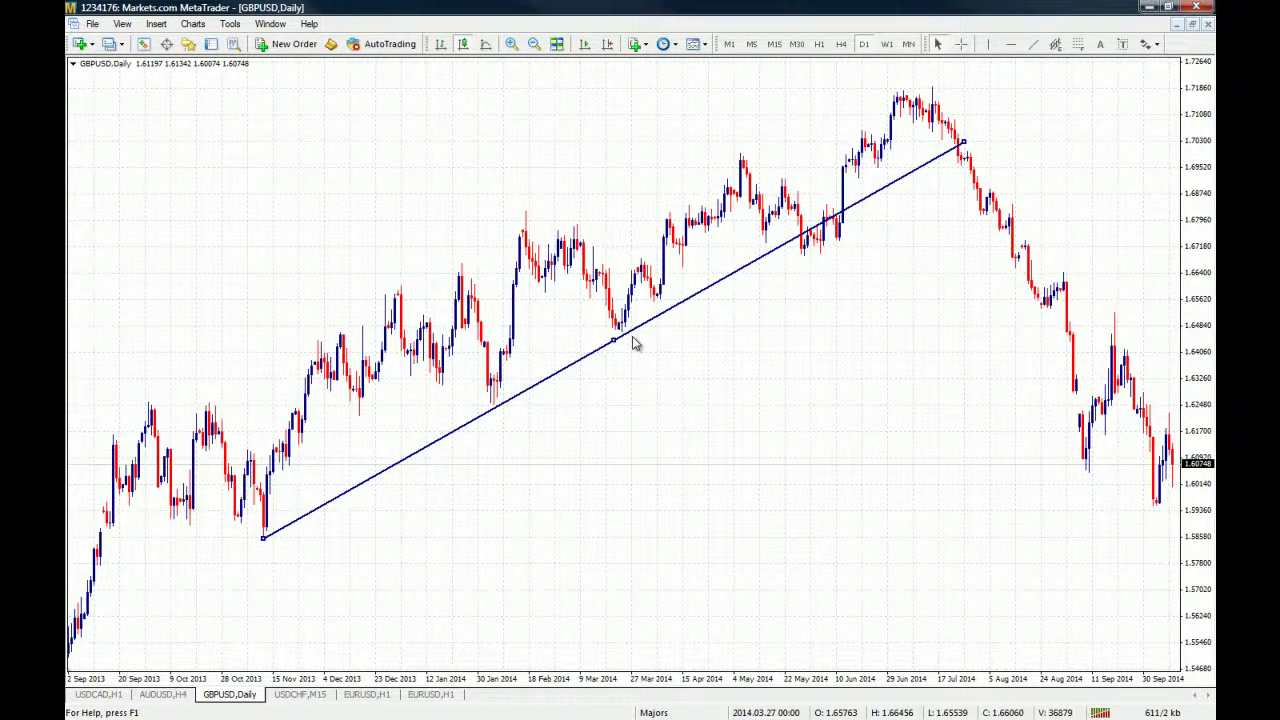
pyautogui.moveTo(617, 345); pyautogui.dragTo(525, 218)
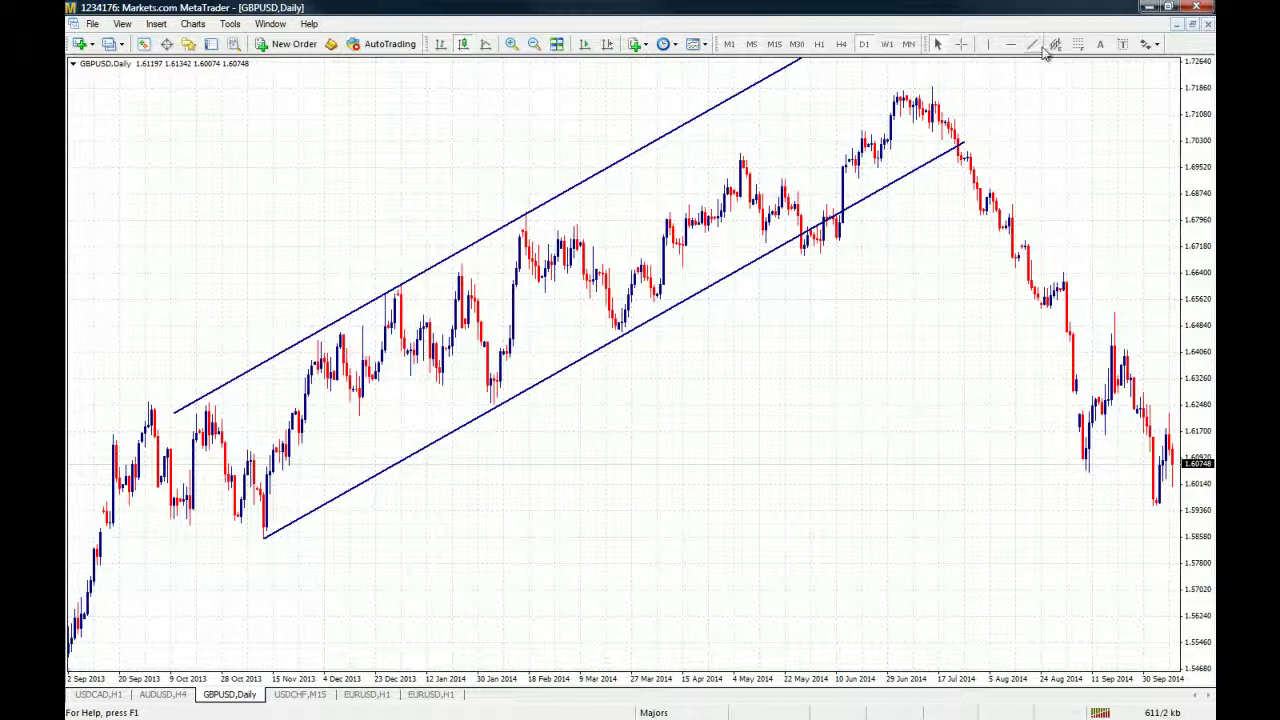
# Draw a trial Fibonacci retracement below the lower trend line from about 1.562 to 1.628, and remove all drawn objects from the chart
pyautogui.click(1080, 46)
pyautogui.moveTo(690, 615); pyautogui.dragTo(768, 414)
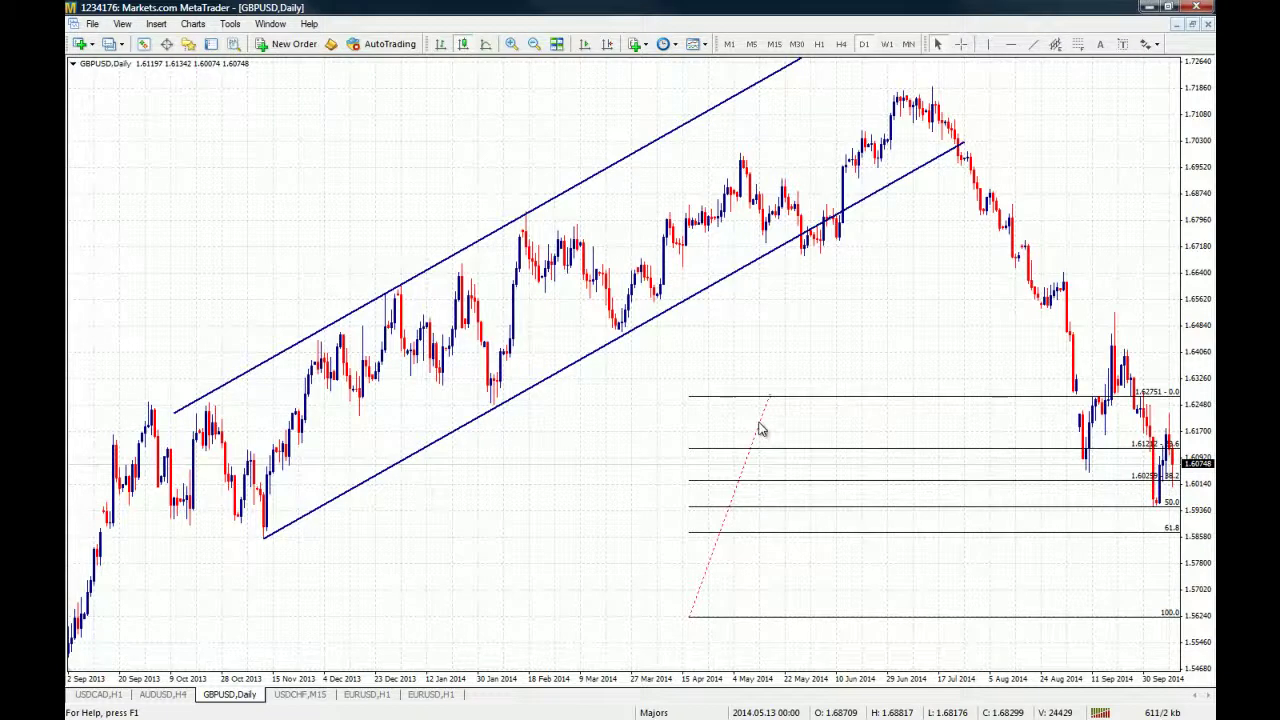
pyautogui.moveTo(760, 430); pyautogui.dragTo(604, 282)
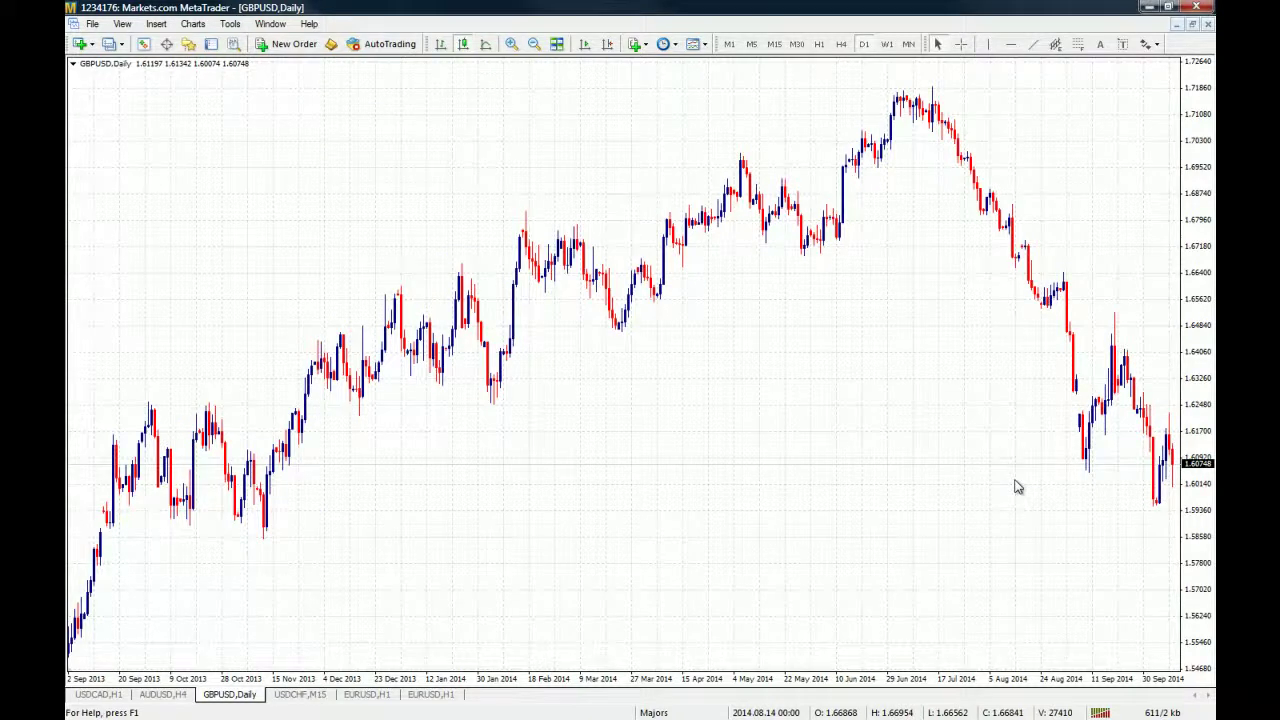
# Add a 14-period Relative Strength Index with black level lines at 30 and 70, and adjust the height of its window
pyautogui.moveTo(1056, 299)
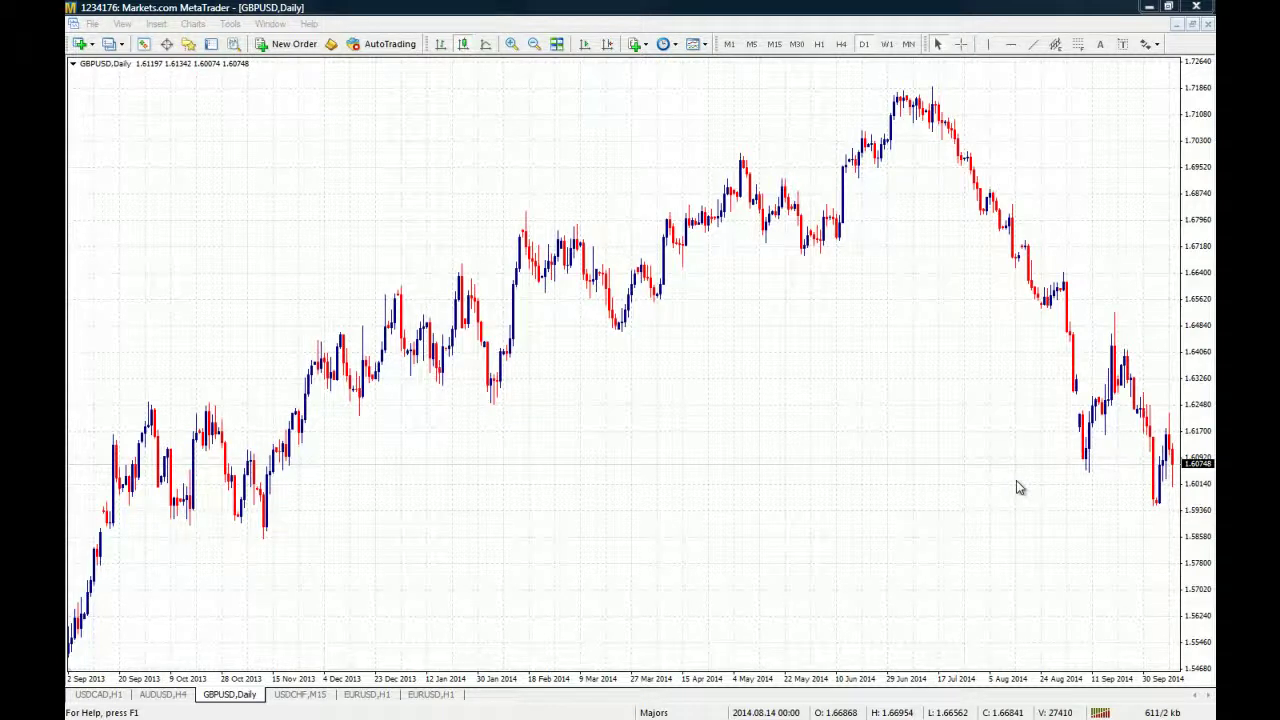
pyautogui.click(814, 423)
pyautogui.scroll(2, 800, 380)
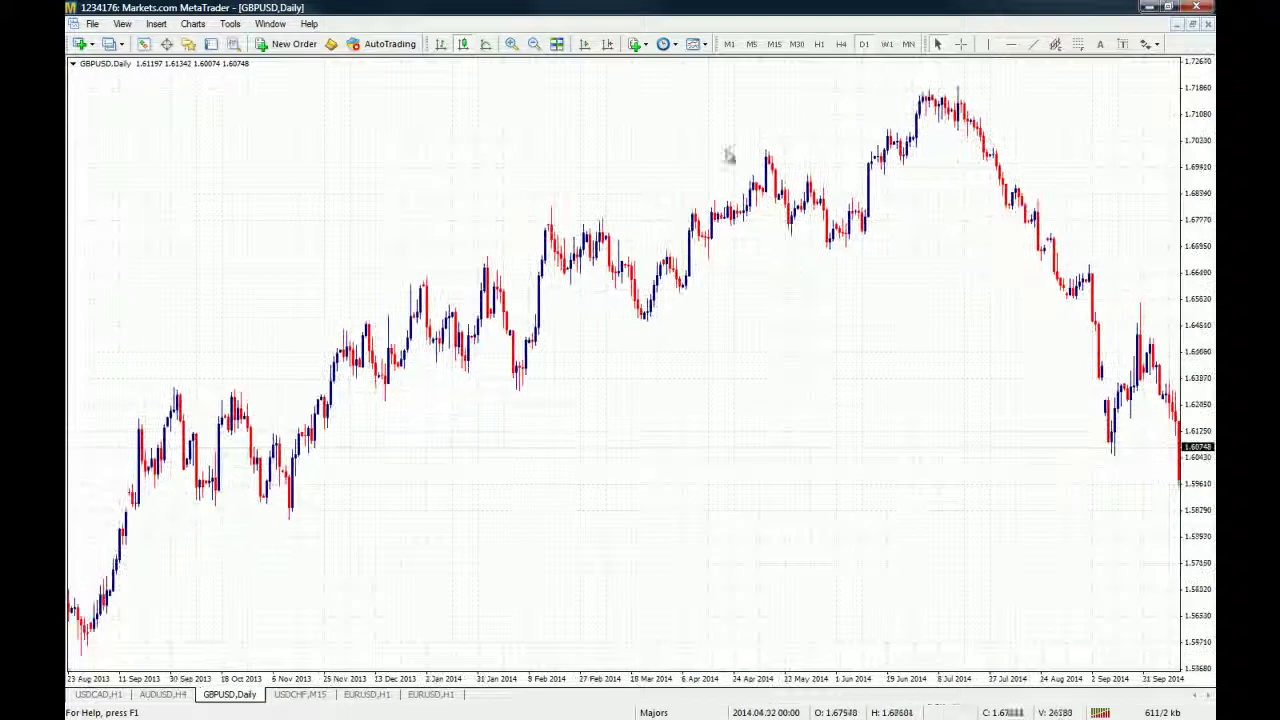
pyautogui.click(638, 47)
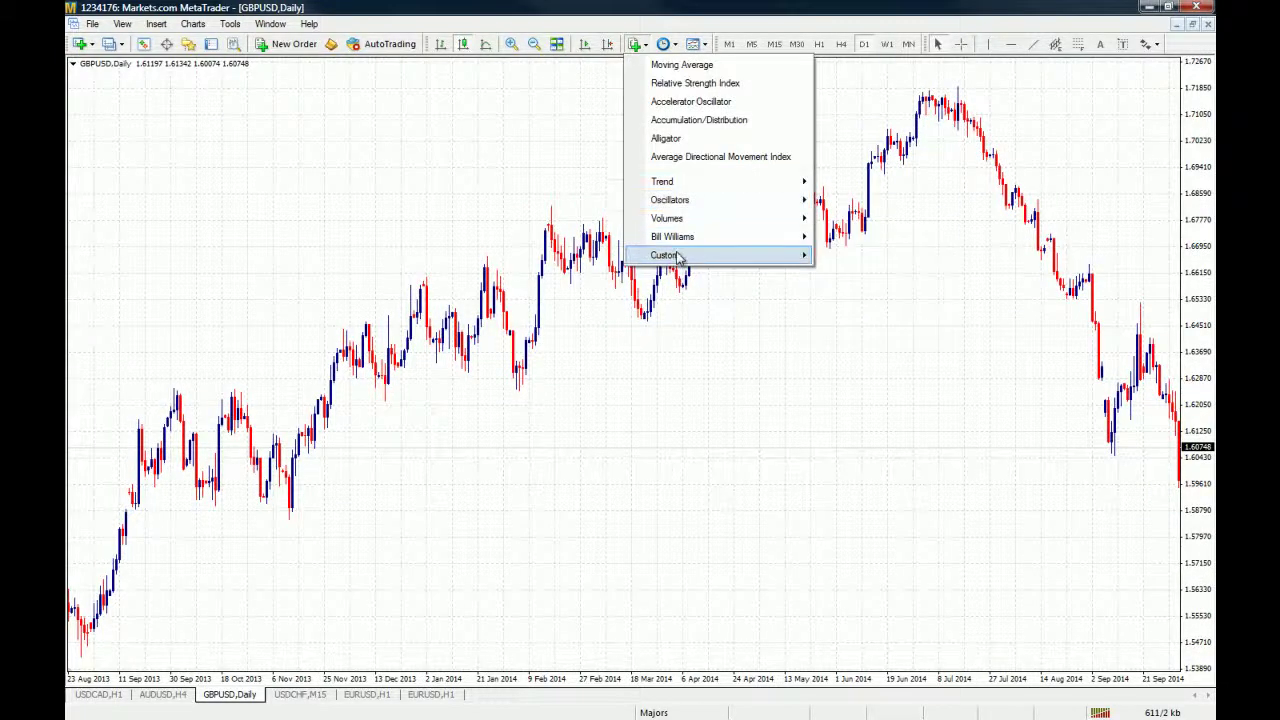
pyautogui.click(689, 83)
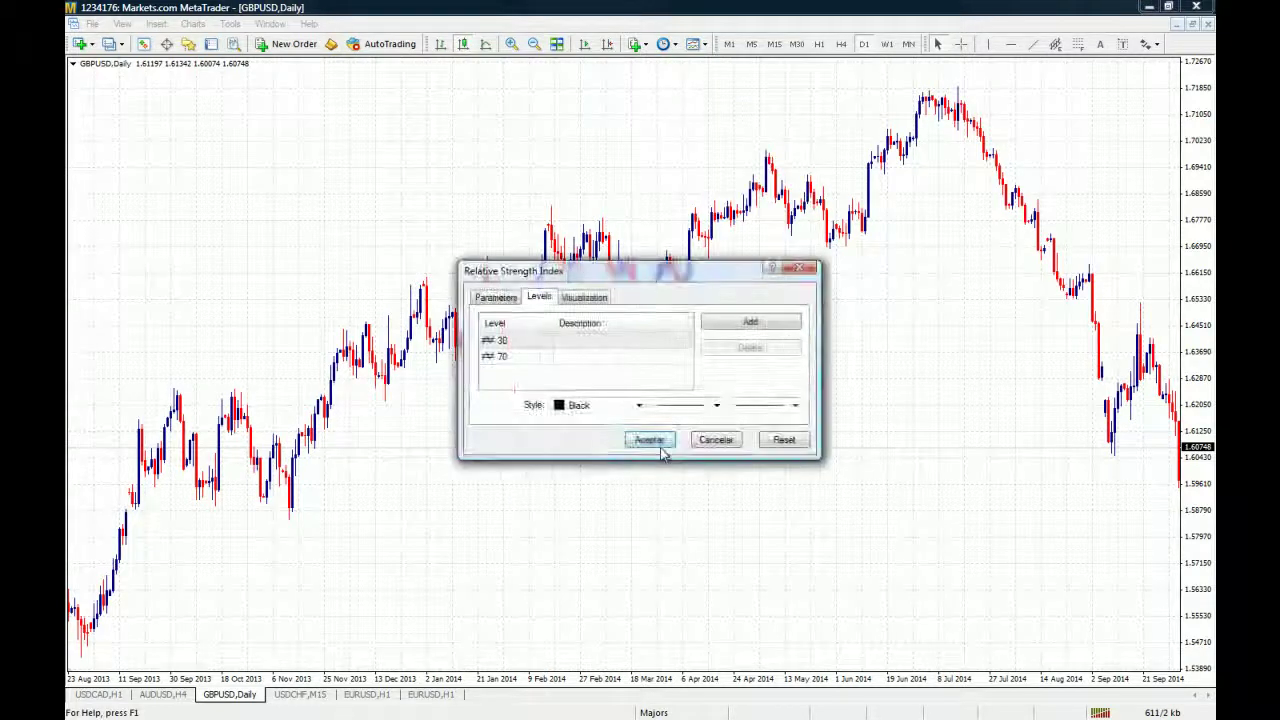
pyautogui.click(657, 442)
pyautogui.moveTo(394, 466); pyautogui.dragTo(397, 486)
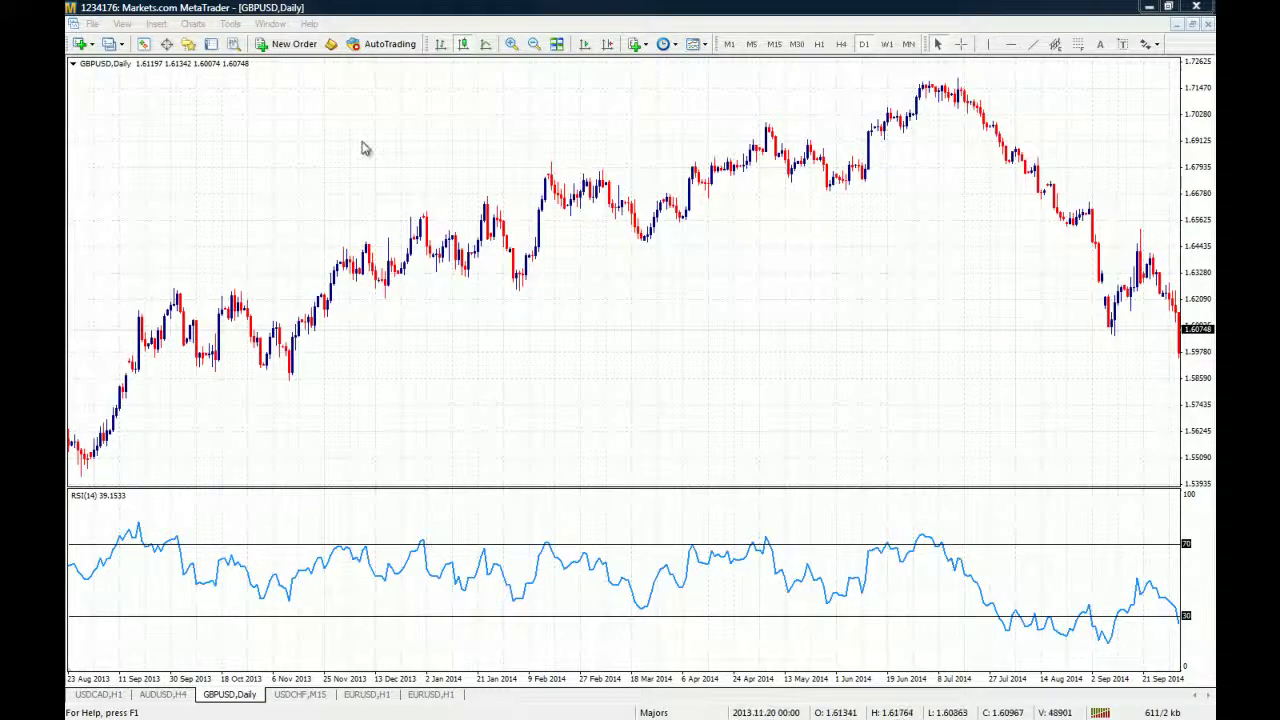
# Add a black 20-period simple Moving Average to the RSI window, applied to First Indicator's Data
pyautogui.click(191, 47)
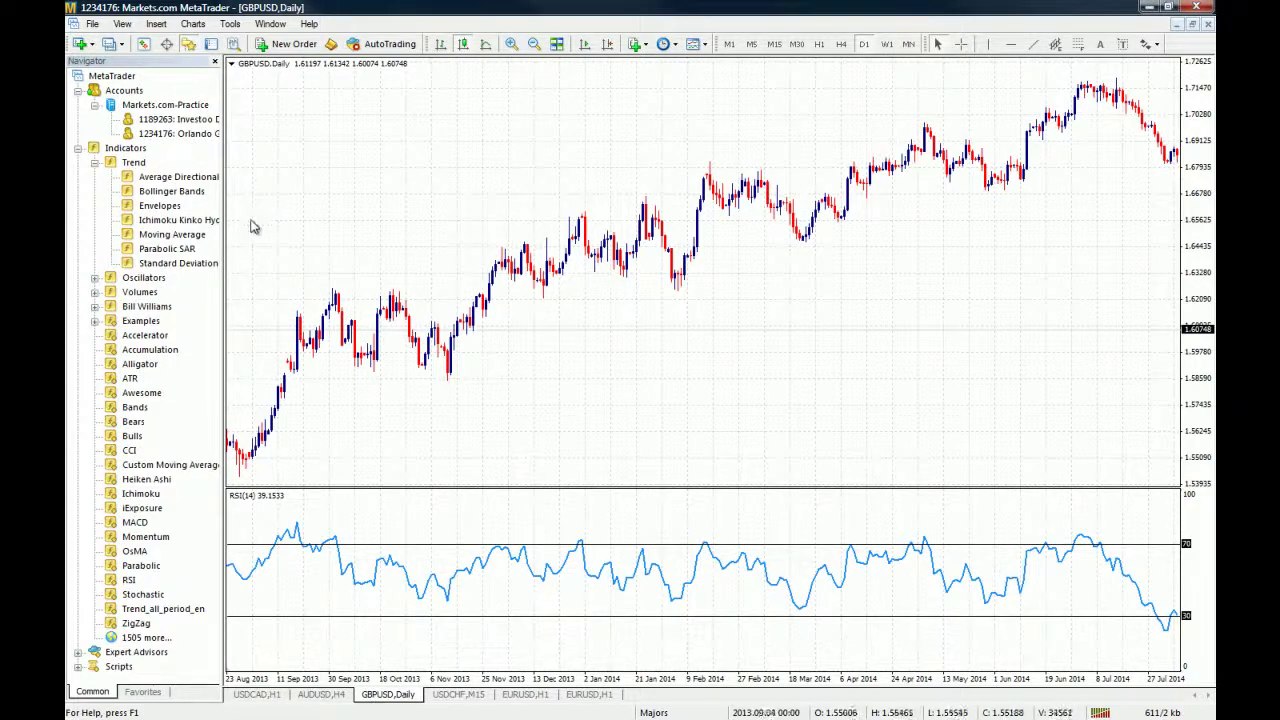
pyautogui.click(147, 238)
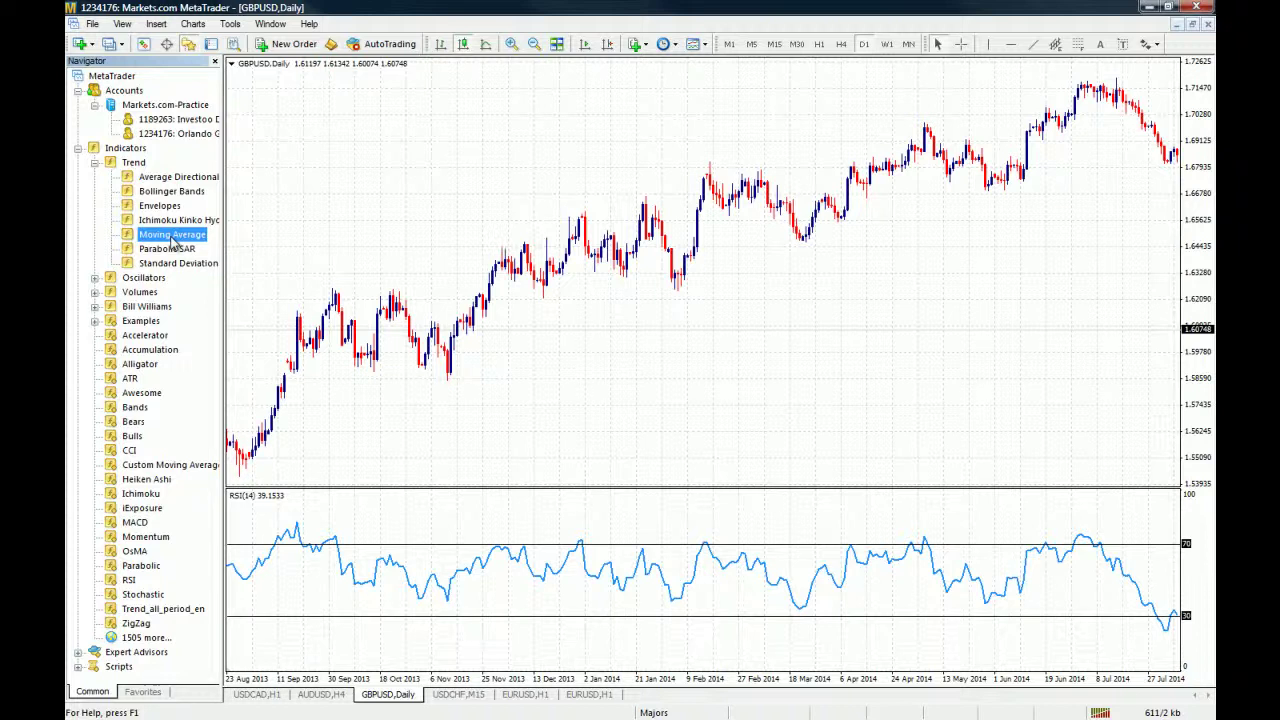
pyautogui.moveTo(172, 243); pyautogui.dragTo(587, 563)
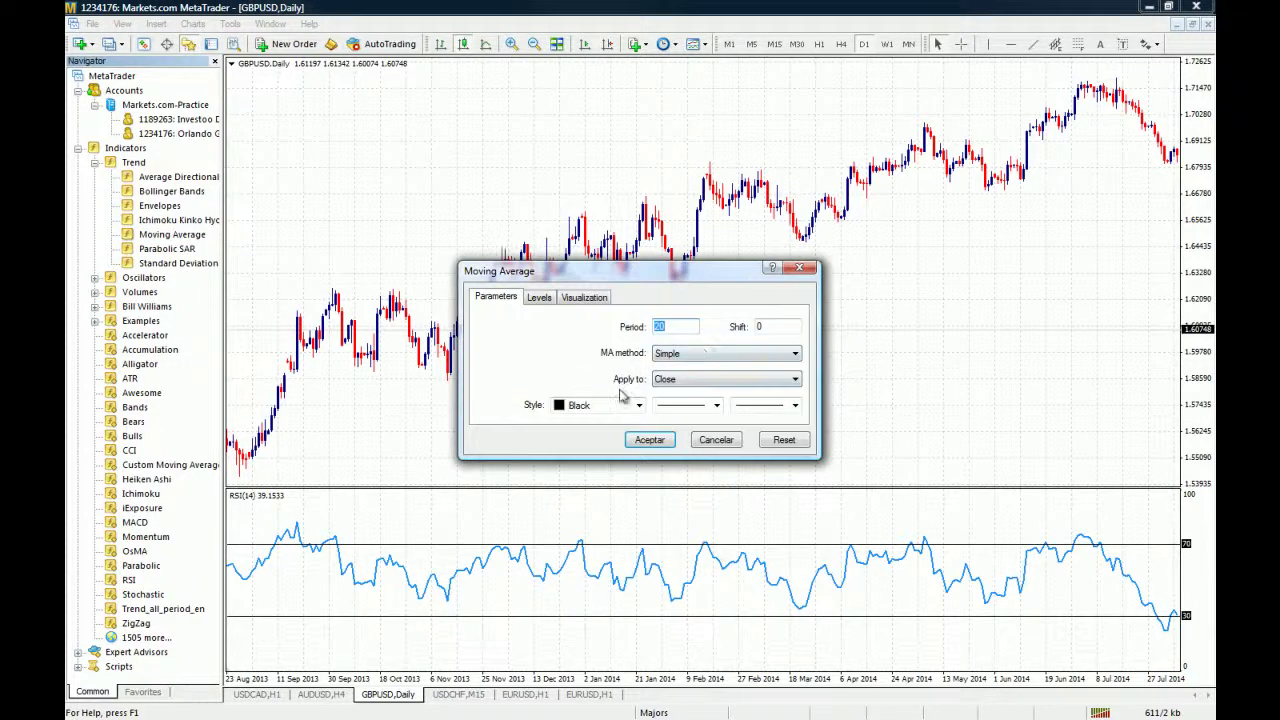
pyautogui.click(687, 379)
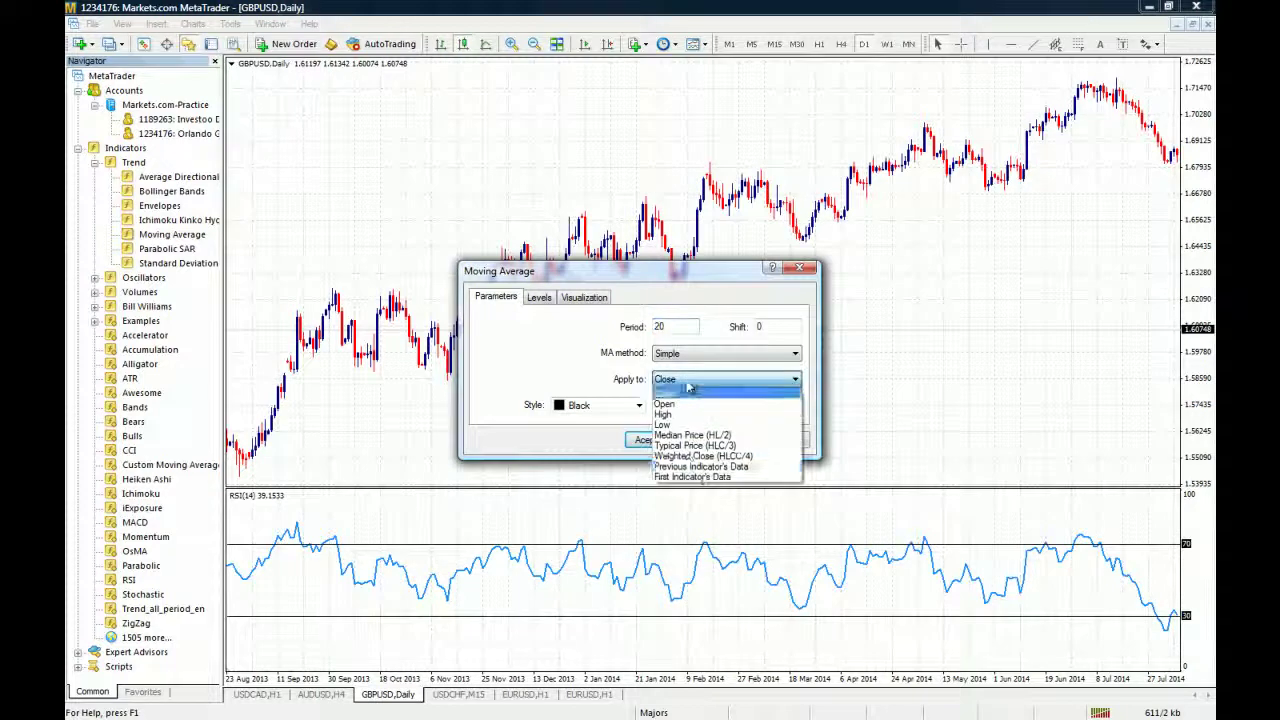
pyautogui.click(704, 478)
pyautogui.click(651, 440)
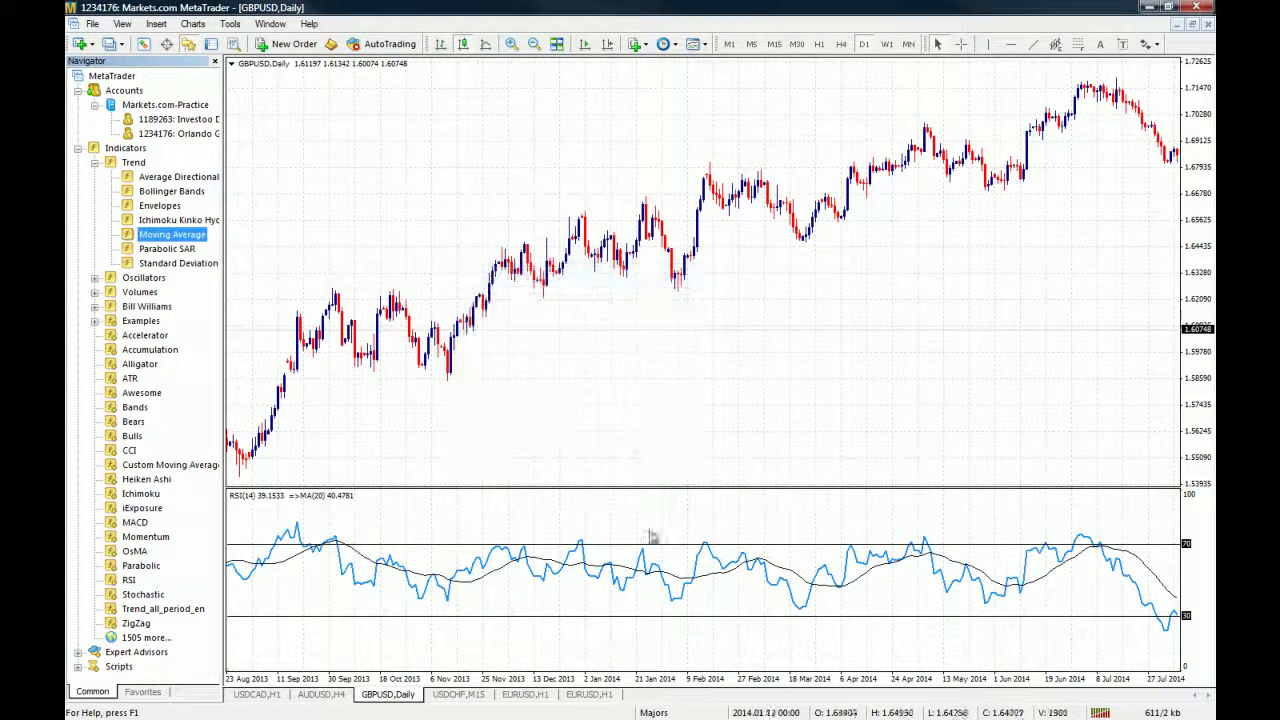
pyautogui.moveTo(245, 567)
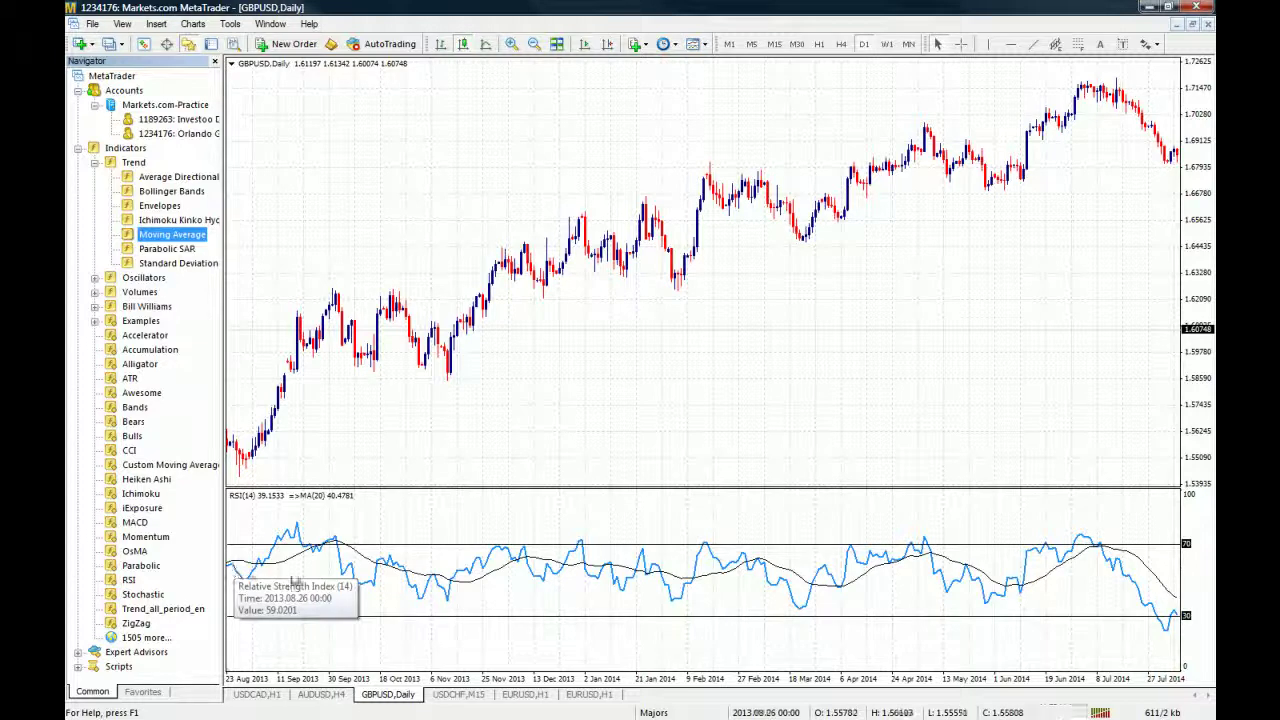
pyautogui.moveTo(370, 557)
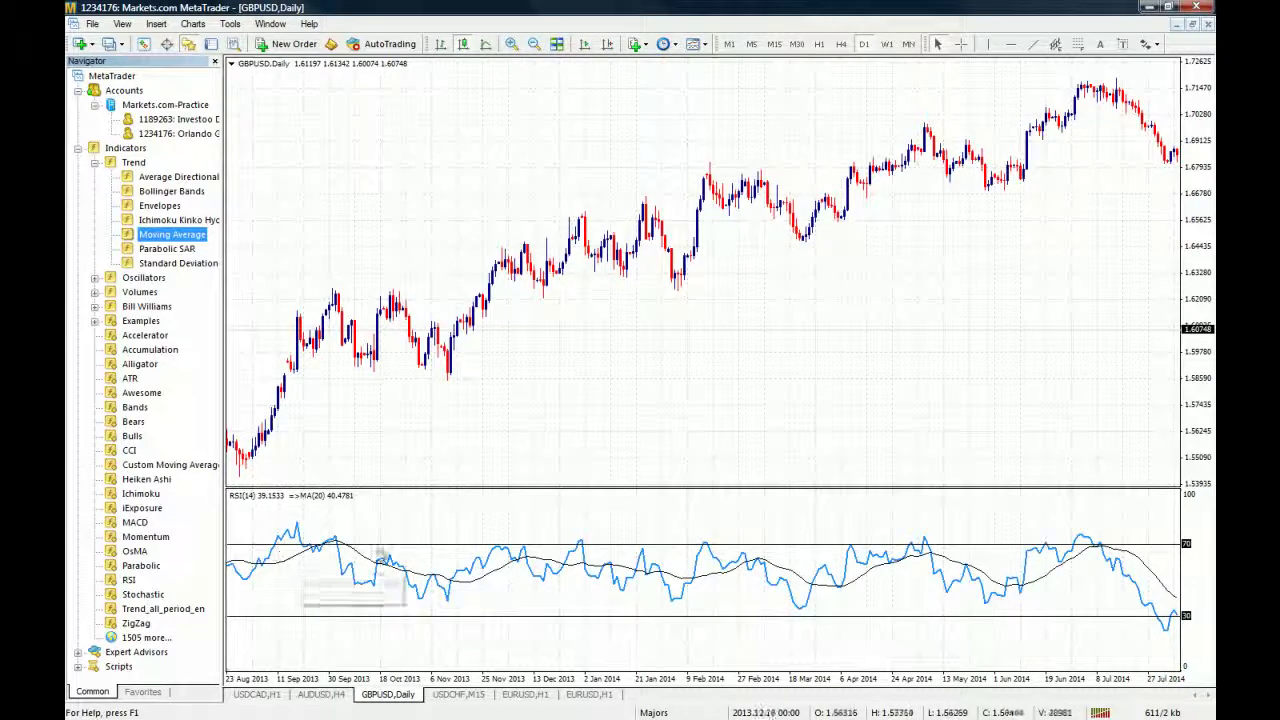
pyautogui.click(903, 338)
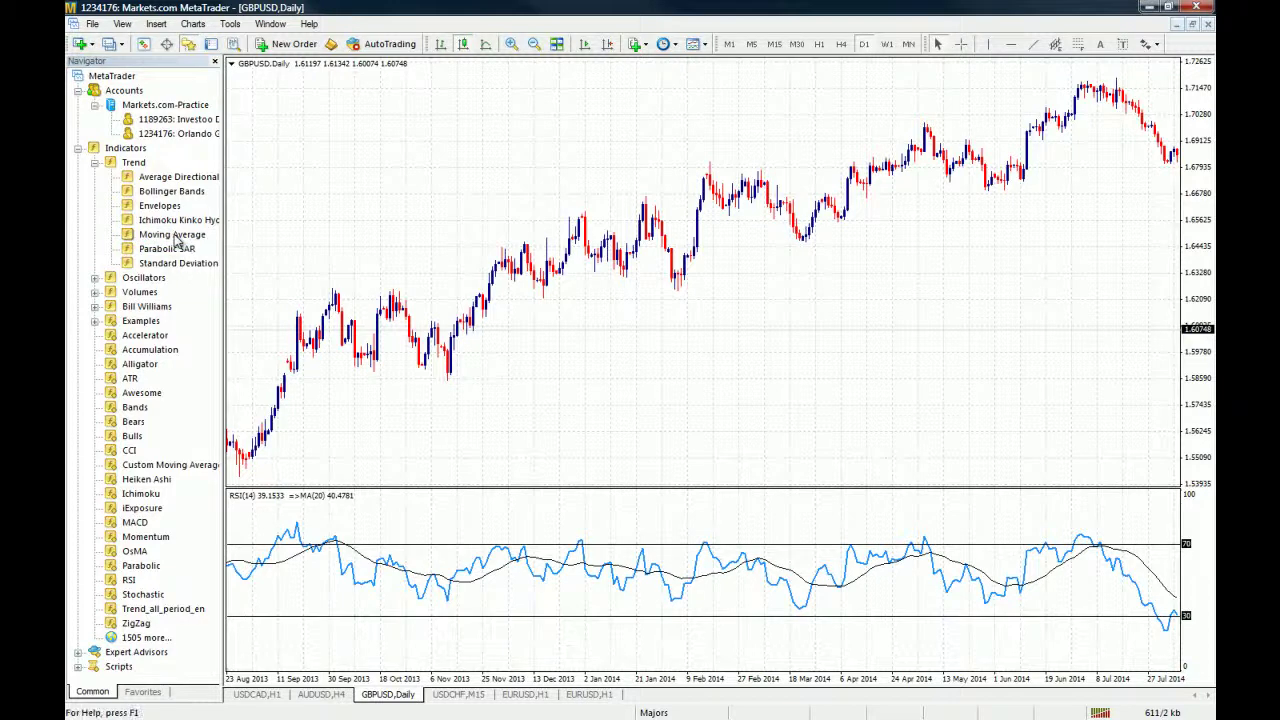
# Add a black 20-period simple Moving Average applied to Close on the price chart and show the latest prices
pyautogui.moveTo(172, 234)
pyautogui.mouseDown()
pyautogui.moveTo(233, 243)
pyautogui.moveTo(558, 516)
pyautogui.moveTo(430, 386)
pyautogui.moveTo(182, 238)
pyautogui.mouseUp()
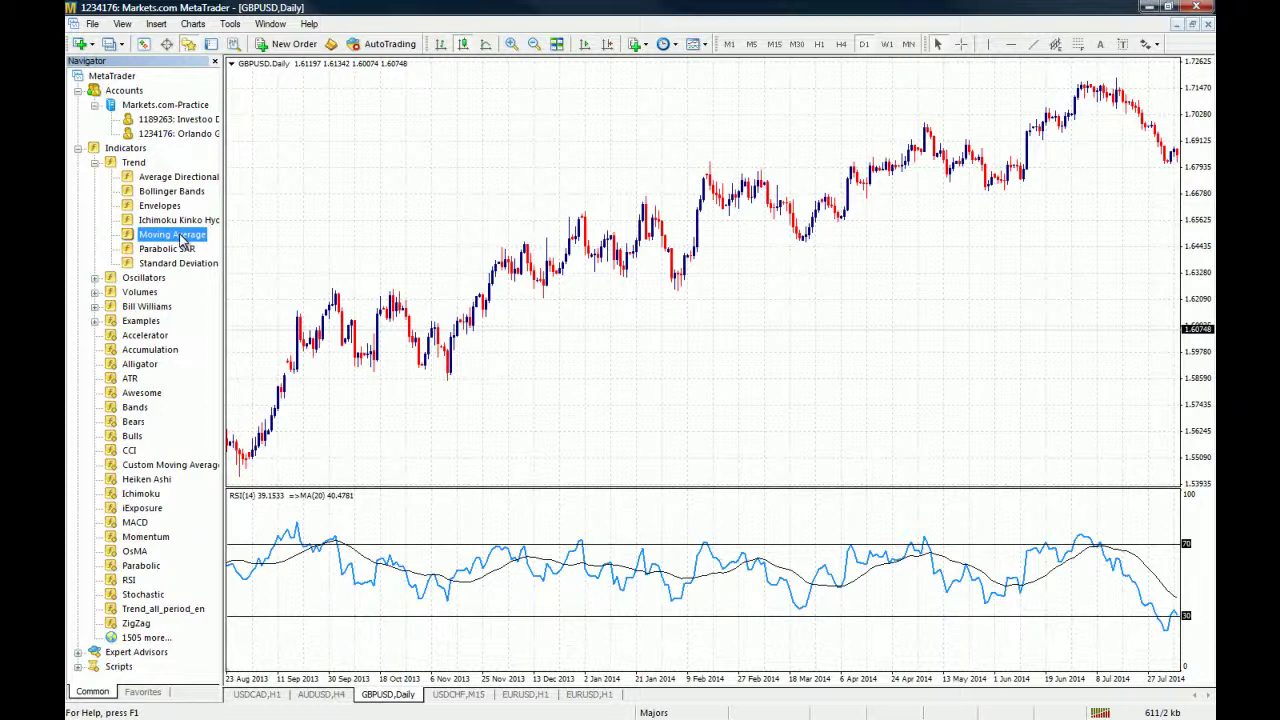
pyautogui.moveTo(182, 238); pyautogui.dragTo(586, 549)
pyautogui.click(677, 379)
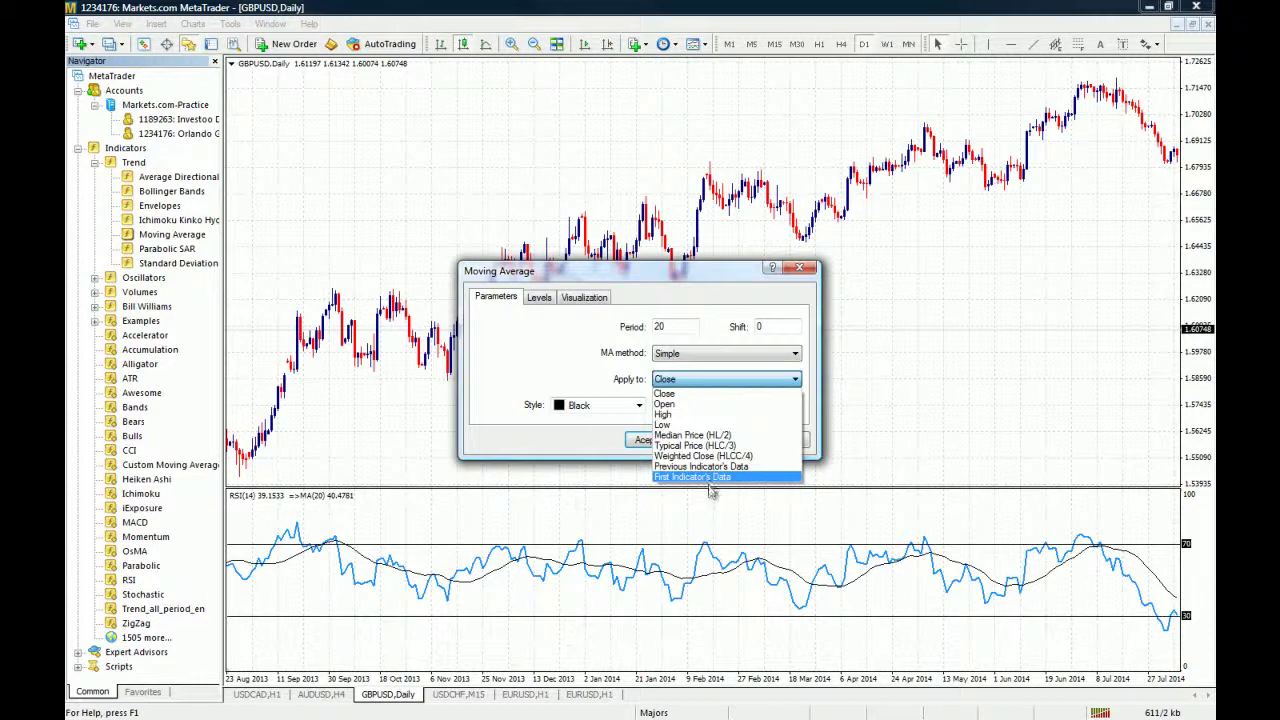
pyautogui.click(700, 393)
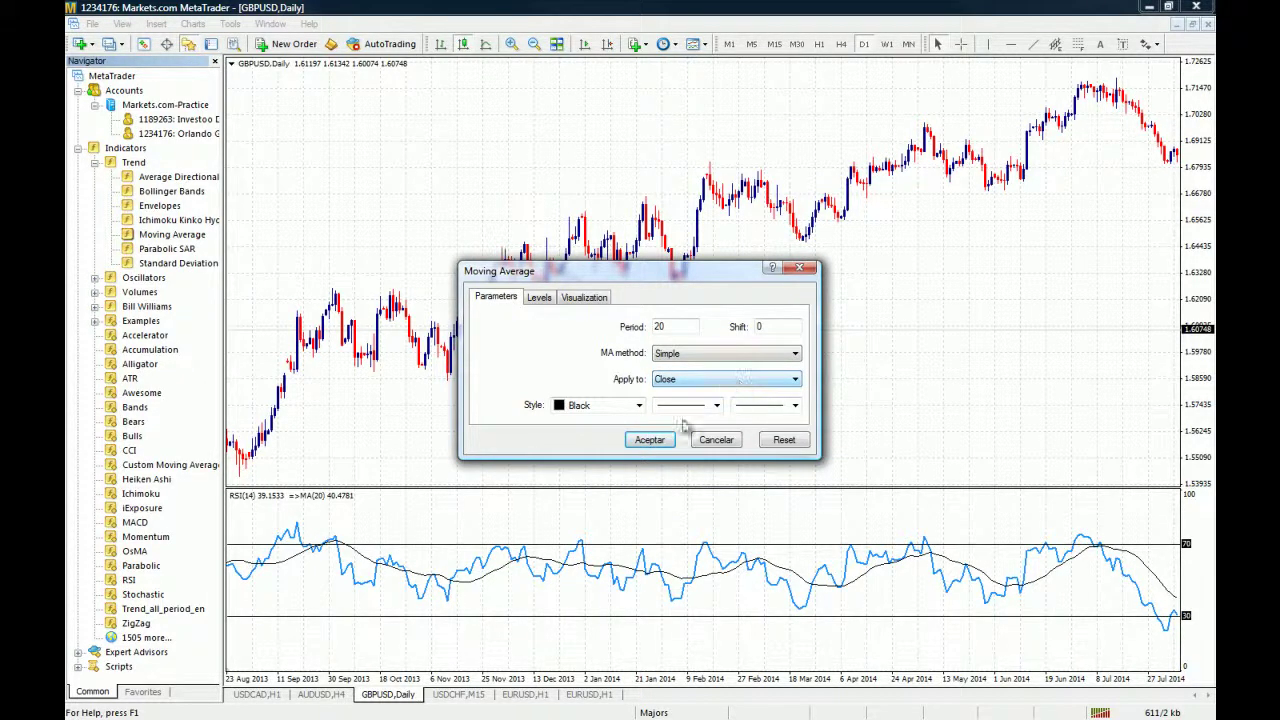
pyautogui.click(665, 443)
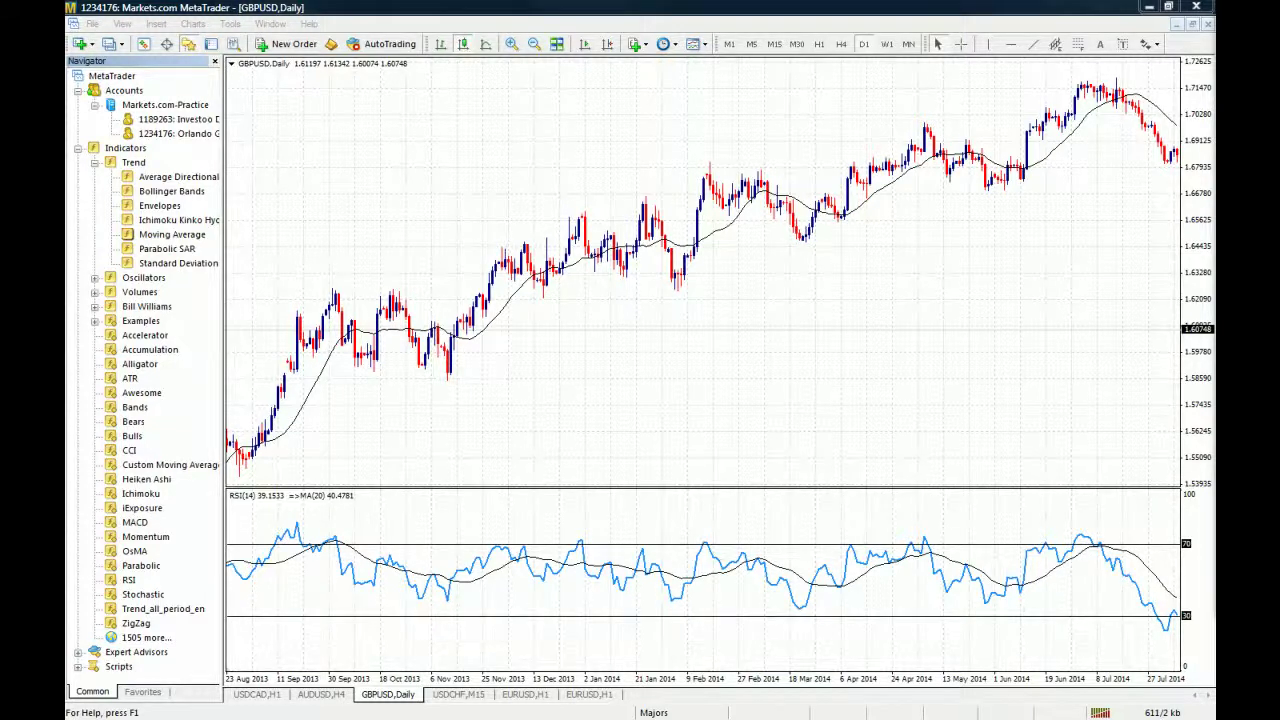
pyautogui.moveTo(1063, 223); pyautogui.dragTo(734, 266)
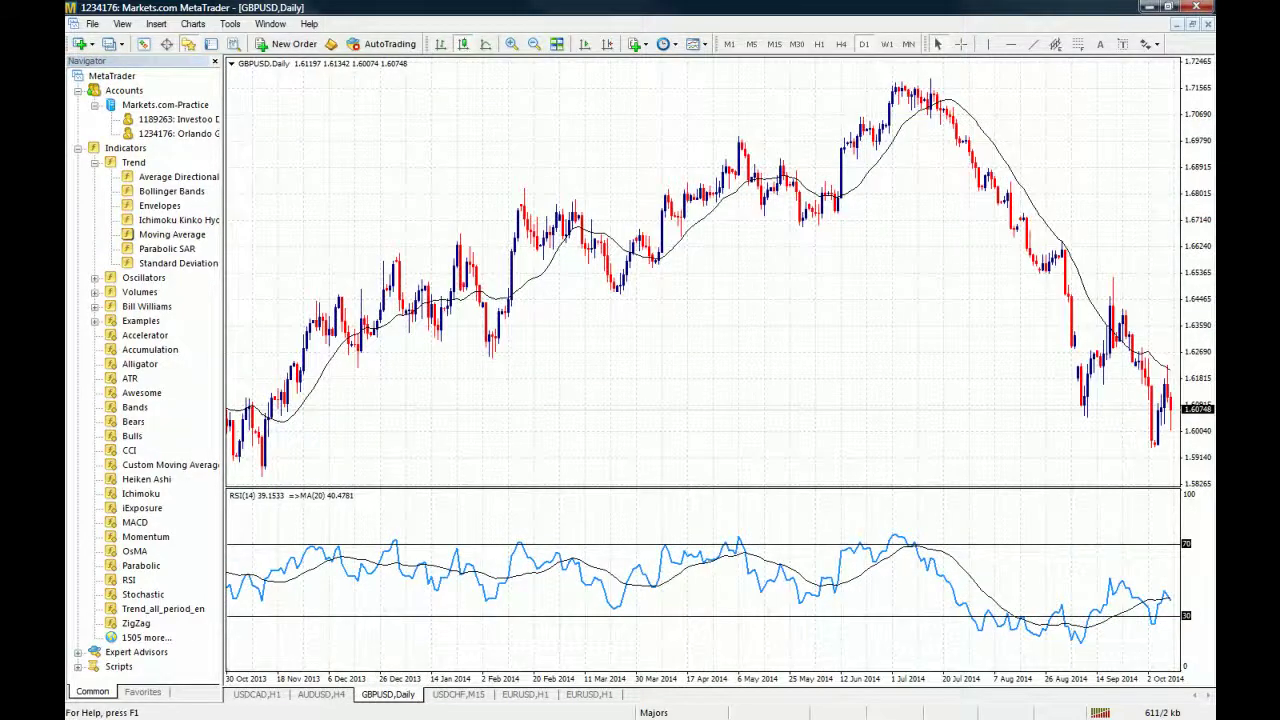